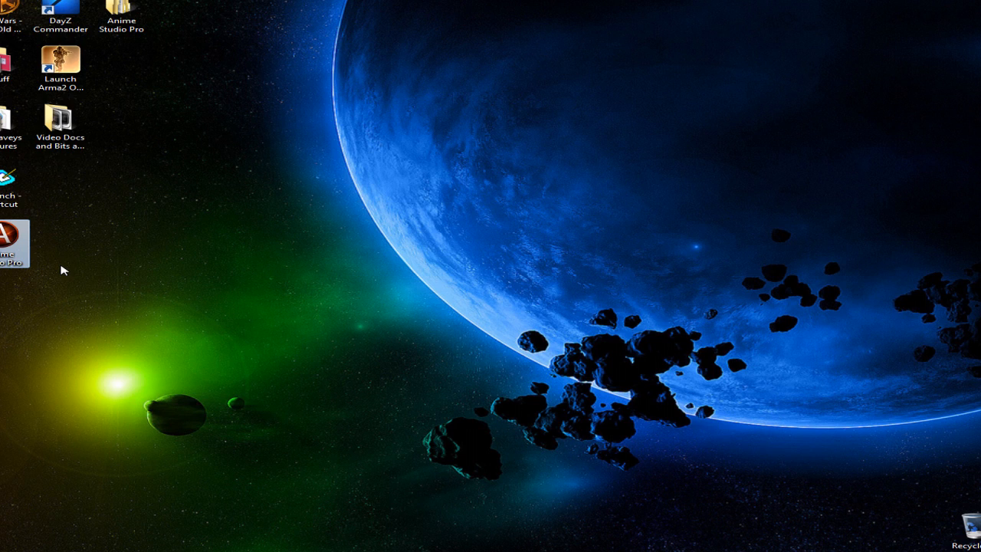
Switch to Anime Studio Pro, draw a yellow oval on Layer 1, and move it toward the canvas's upper-left area.
{"action": "mouse_move", "coordinate": [183, 549]}
{"action": "left_click", "coordinate": [144, 549]}
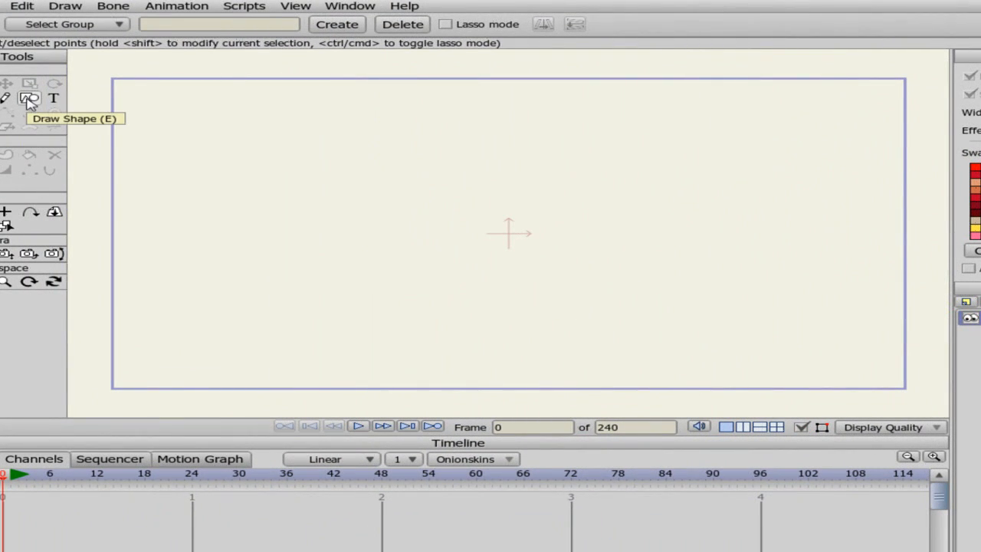
{"action": "left_click", "coordinate": [28, 100]}
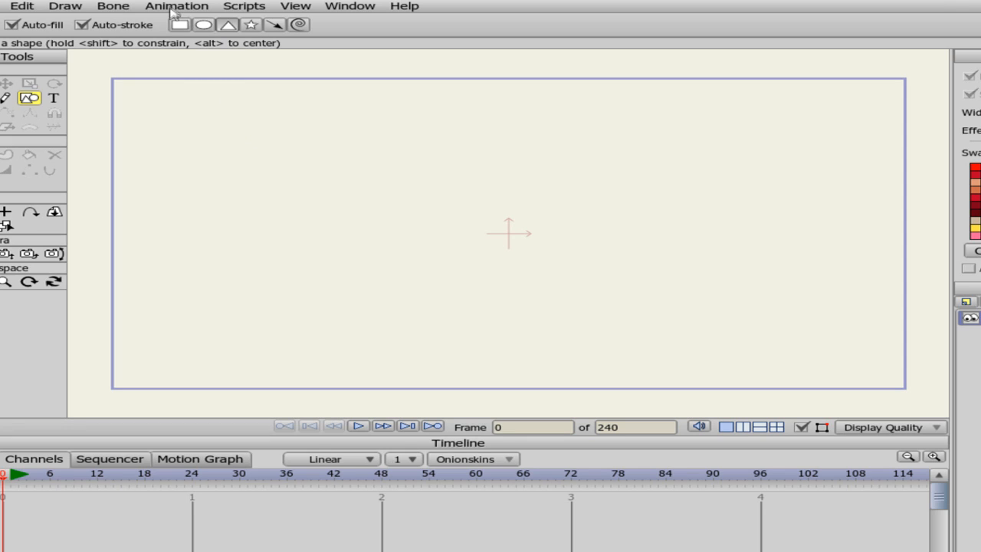
{"action": "left_click", "coordinate": [204, 24]}
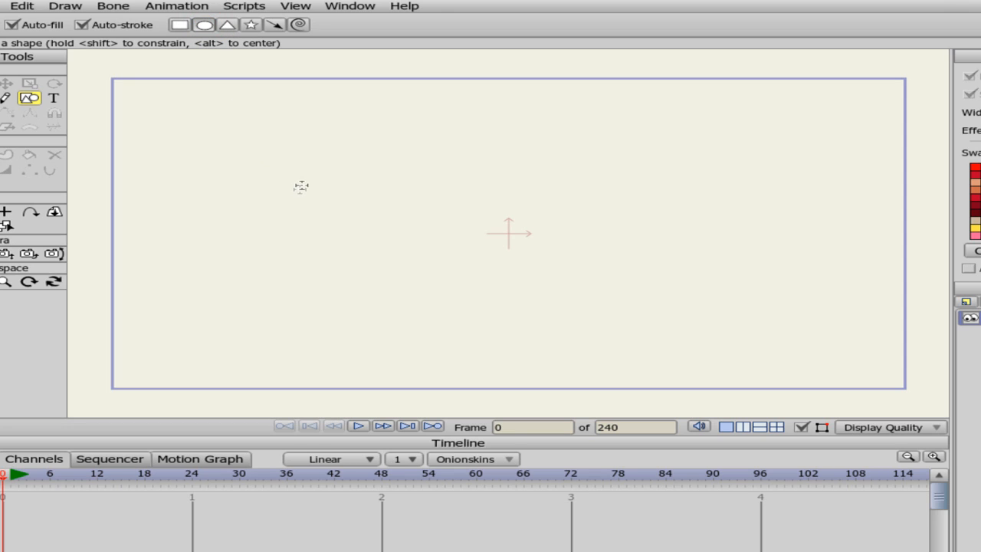
{"action": "mouse_move", "coordinate": [252, 150]}
{"action": "left_mouse_down"}
{"action": "mouse_move", "coordinate": [373, 276]}
{"action": "mouse_move", "coordinate": [465, 289]}
{"action": "left_mouse_up"}
{"action": "left_click", "coordinate": [9, 83]}
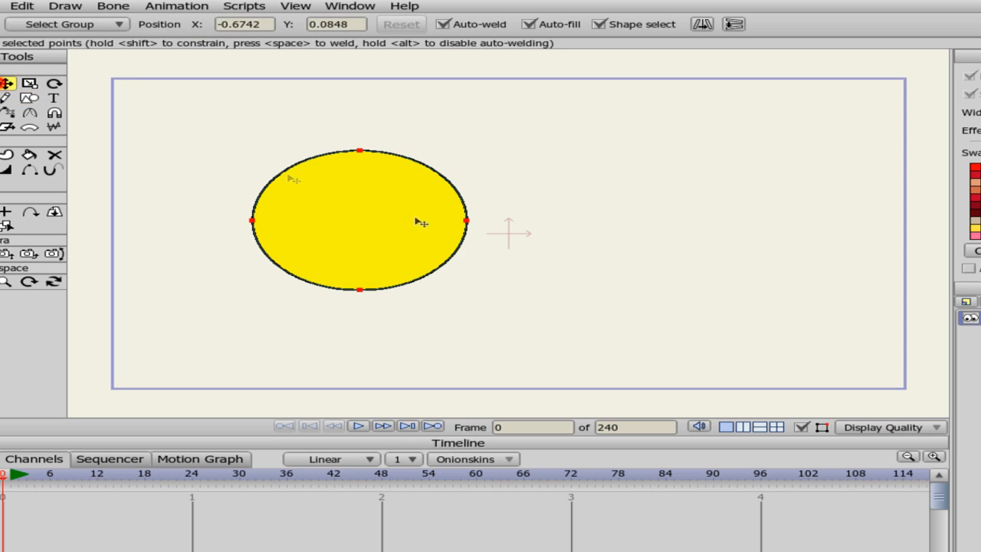
{"action": "left_click_drag", "start_coordinate": [390, 236], "coordinate": [338, 215]}
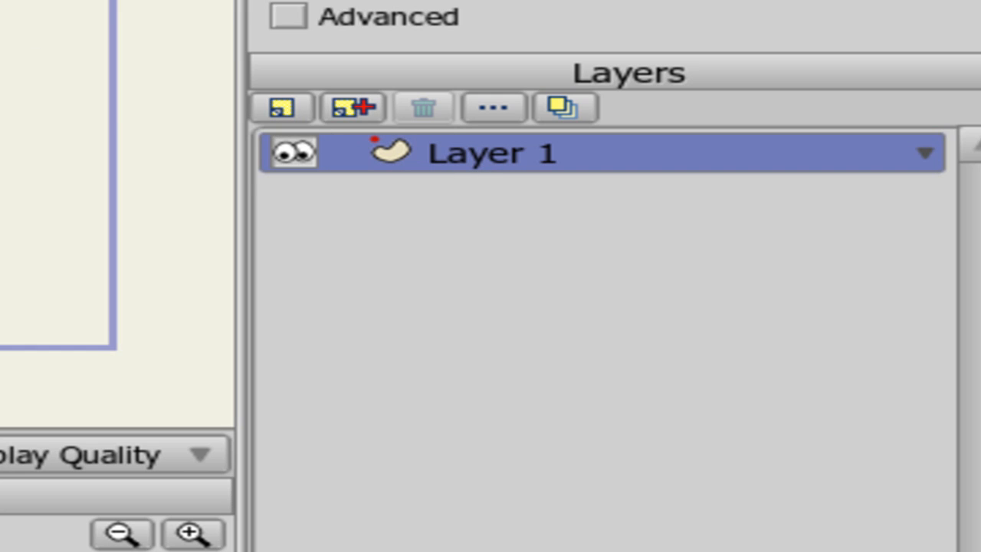
Add a new vector layer above Layer 1.
{"action": "left_click", "coordinate": [282, 108]}
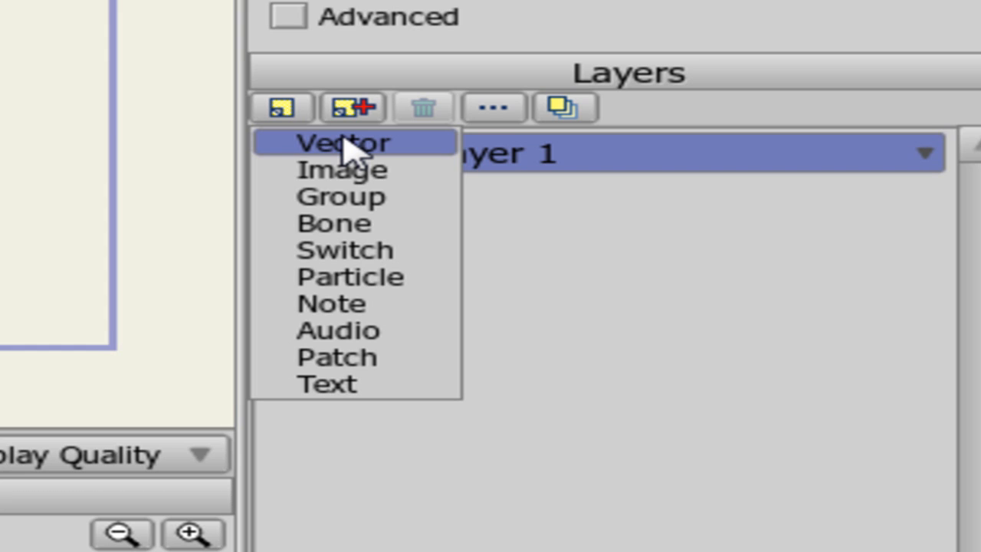
{"action": "left_click", "coordinate": [402, 149]}
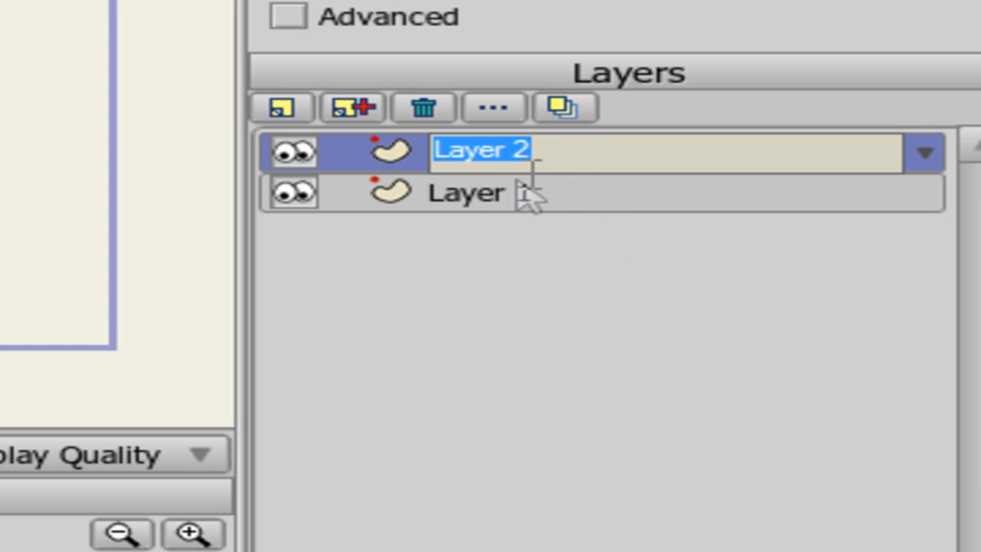
{"action": "left_click", "coordinate": [547, 149]}
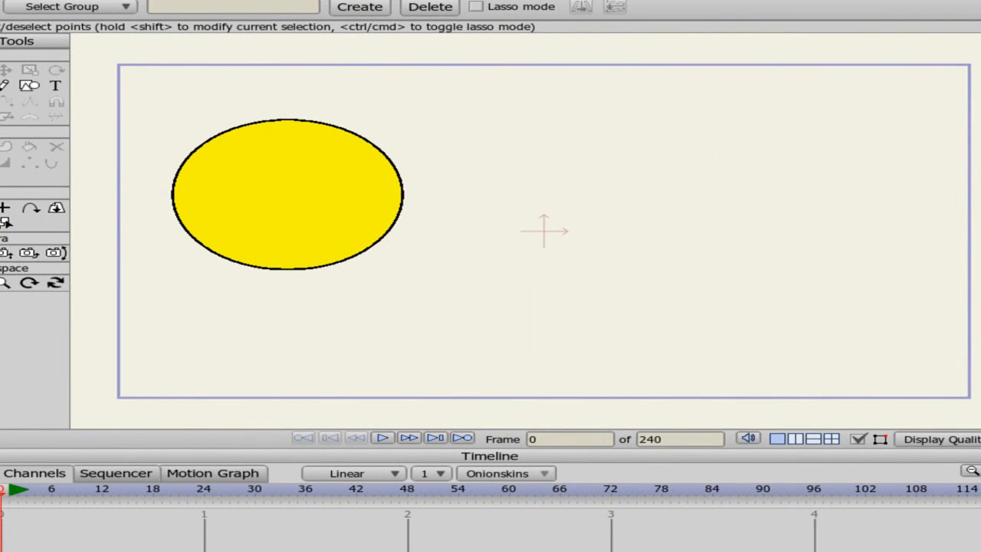
Draw a red triangle on Layer 2 in the canvas's right half and move it over the yellow oval.
{"action": "left_click", "coordinate": [29, 85]}
{"action": "left_click", "coordinate": [242, 8]}
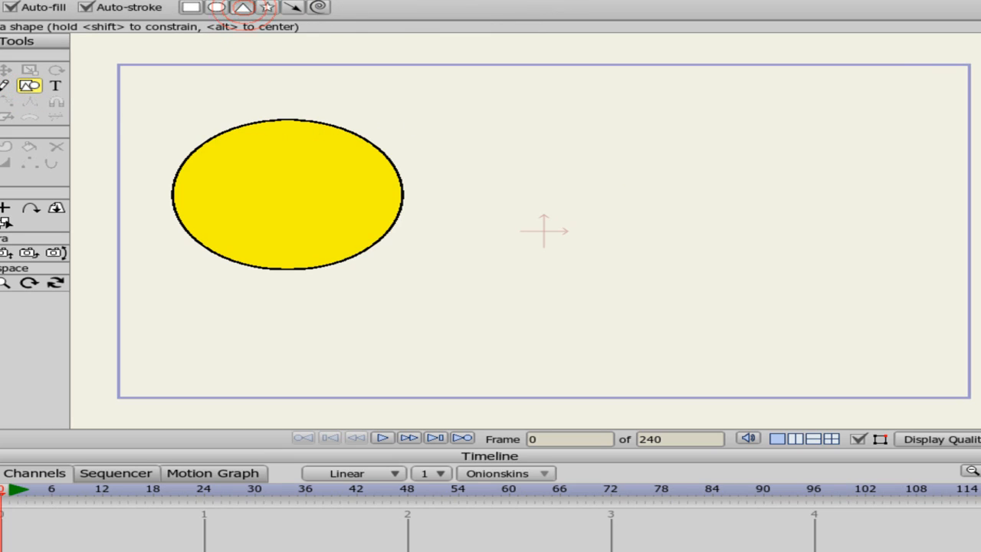
{"action": "left_click_drag", "start_coordinate": [822, 138], "coordinate": [631, 254]}
{"action": "left_click", "coordinate": [6, 69]}
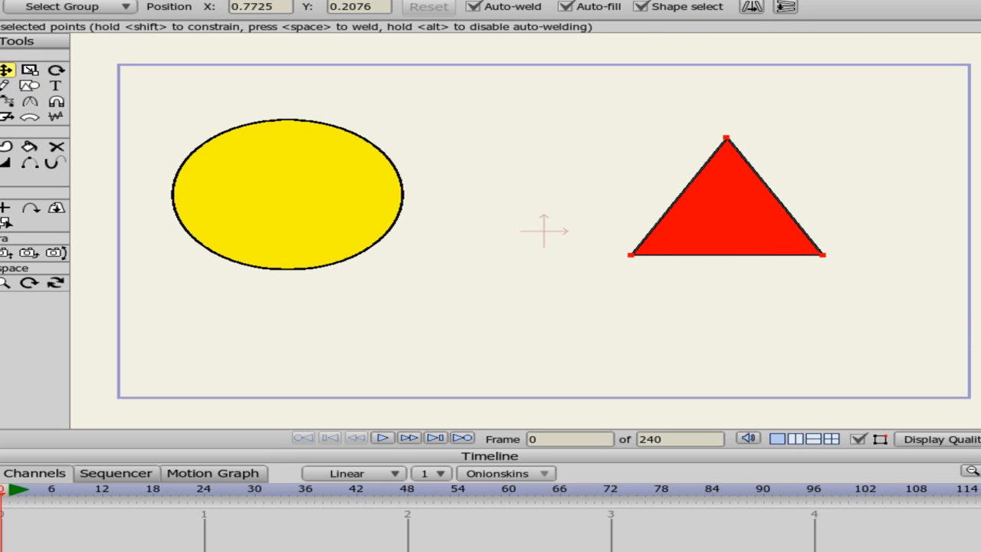
{"action": "left_click_drag", "start_coordinate": [750, 226], "coordinate": [300, 209]}
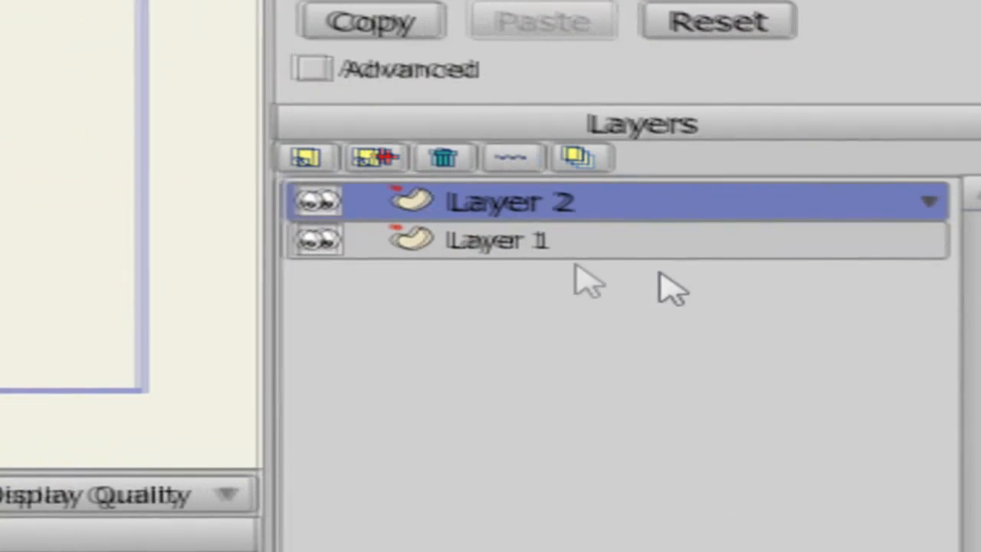
Move the red triangle off the oval, back to the canvas's right half at about X 0.59, Y 0.27.
{"action": "left_click_drag", "start_coordinate": [494, 242], "coordinate": [480, 226]}
{"action": "left_click_drag", "start_coordinate": [927, 310], "coordinate": [919, 299]}
{"action": "left_click_drag", "start_coordinate": [114, 196], "coordinate": [527, 201]}
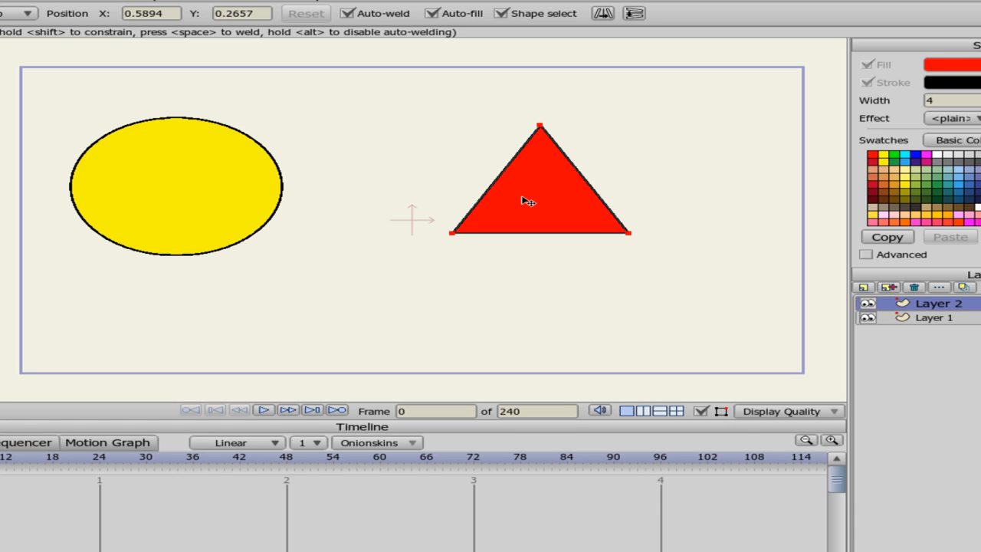
Add a third vector layer and draw a wide blue rectangle on it below the oval and the triangle.
{"action": "left_click", "coordinate": [865, 288]}
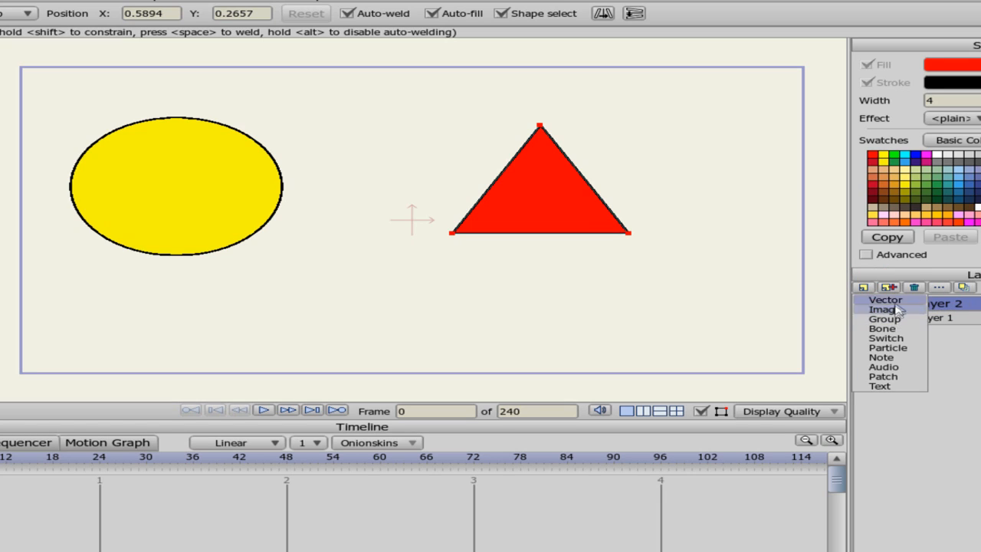
{"action": "left_click", "coordinate": [889, 300]}
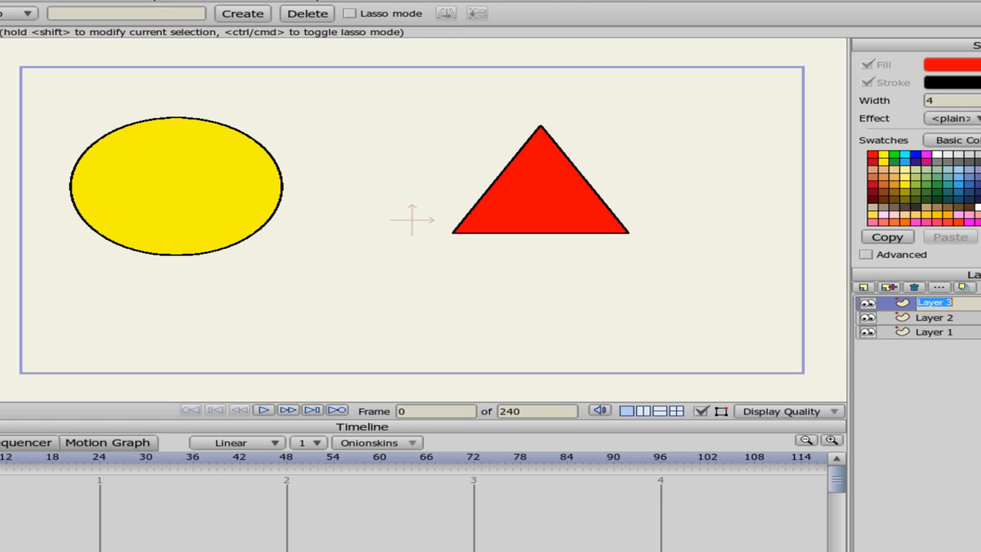
{"action": "left_click", "coordinate": [92, 14]}
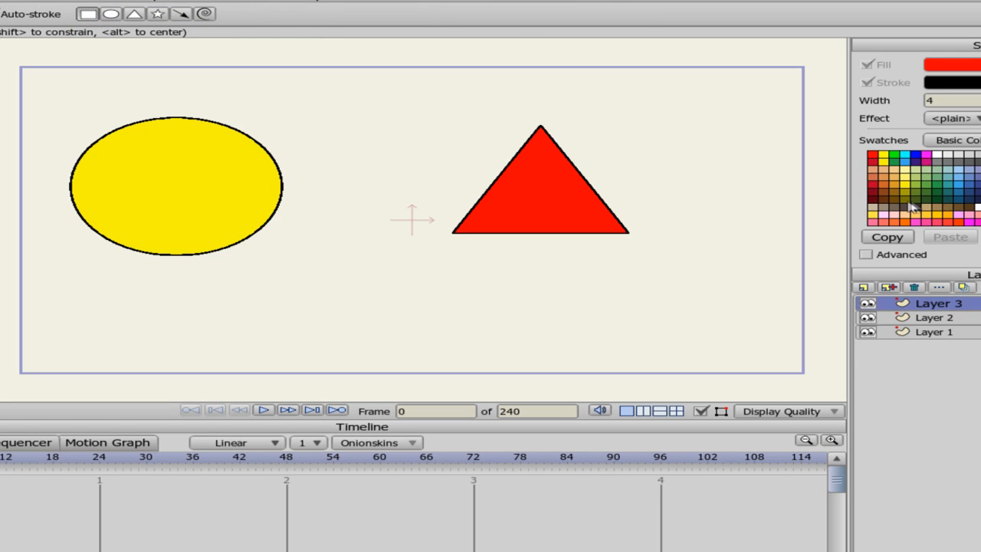
{"action": "left_click", "coordinate": [884, 170]}
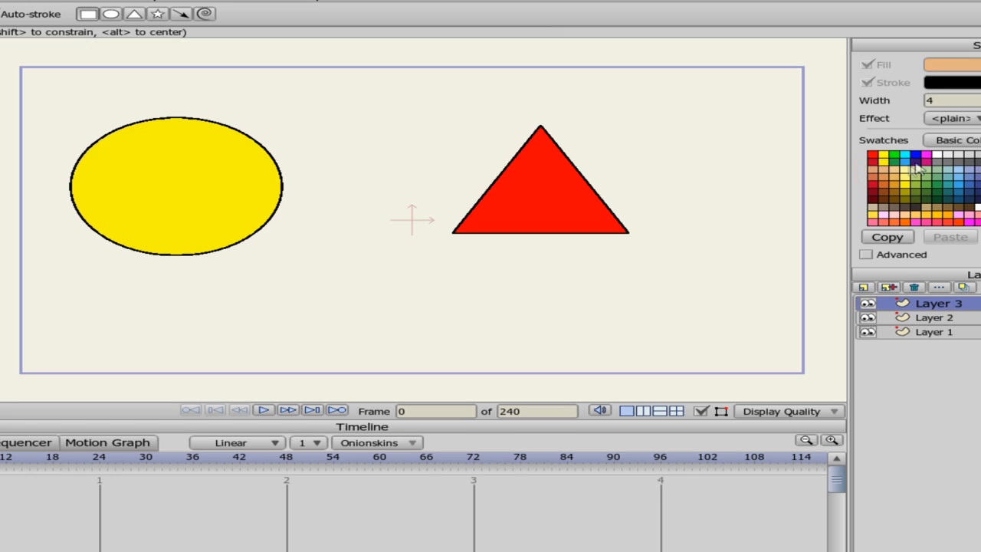
{"action": "left_click", "coordinate": [915, 155]}
{"action": "mouse_move", "coordinate": [262, 262]}
{"action": "left_mouse_down"}
{"action": "mouse_move", "coordinate": [498, 339]}
{"action": "mouse_move", "coordinate": [616, 361]}
{"action": "left_mouse_up"}
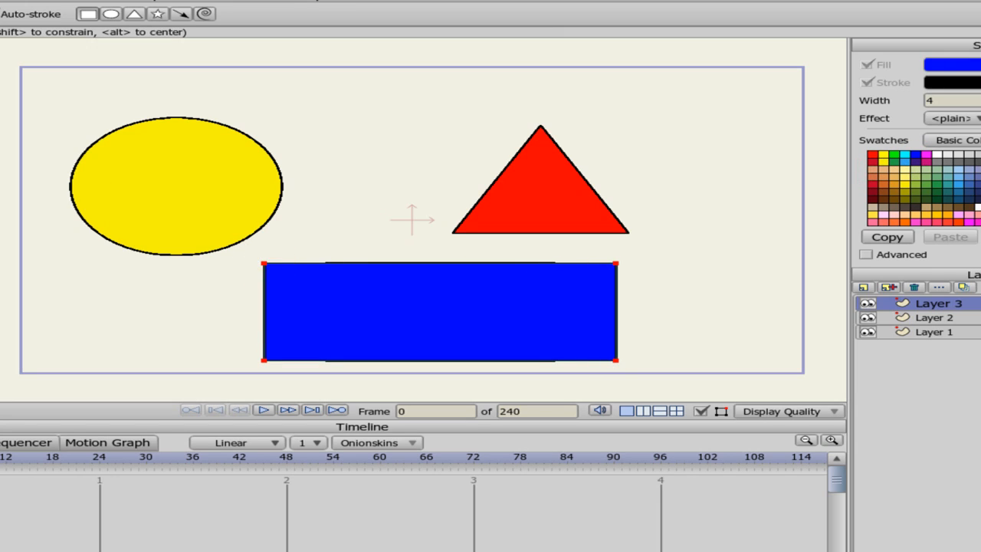
Reposition the blue rectangle in the lower middle of the canvas, beneath the oval and the triangle.
{"action": "key", "text": "t"}
{"action": "left_click_drag", "start_coordinate": [605, 325], "coordinate": [563, 325]}
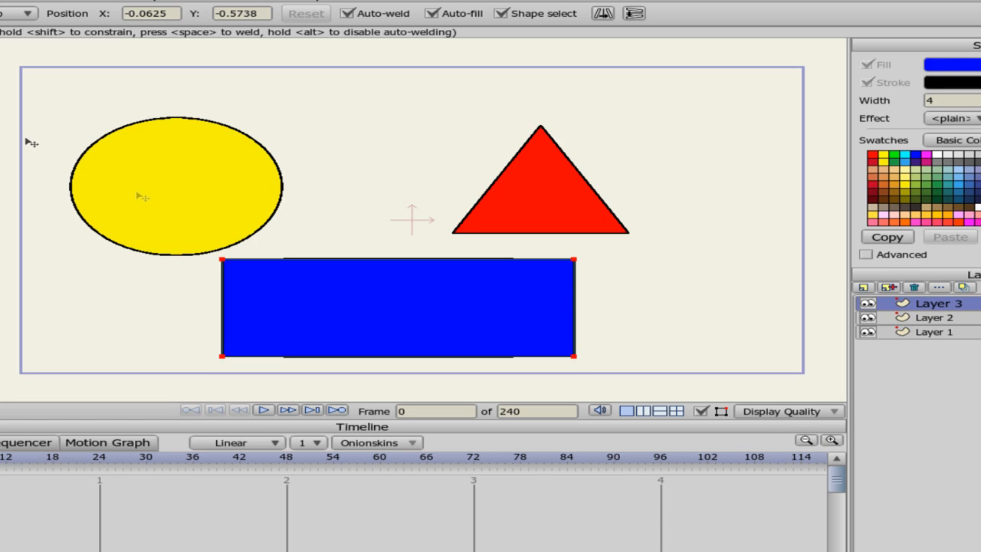
{"action": "left_click", "coordinate": [433, 161]}
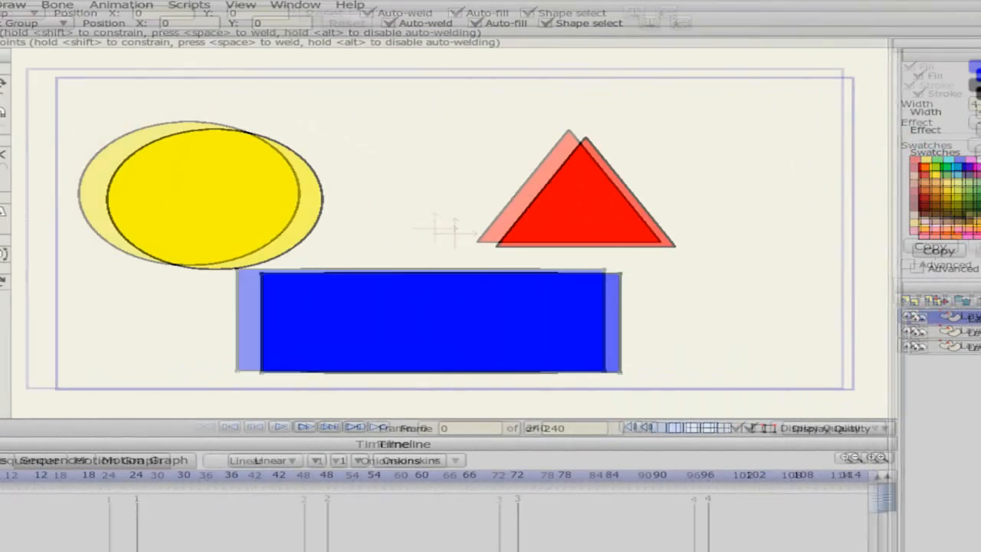
{"action": "left_click_drag", "start_coordinate": [255, 318], "coordinate": [374, 341]}
Select the triangle's layer, Layer 2, and move the triangle up and further right on the canvas.
{"action": "left_click", "coordinate": [950, 334]}
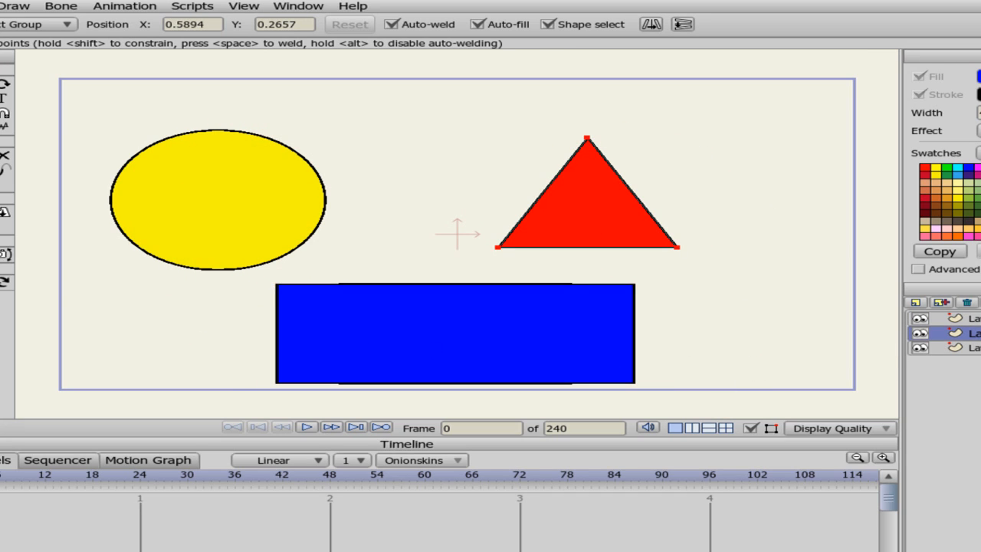
{"action": "left_click_drag", "start_coordinate": [595, 214], "coordinate": [561, 182]}
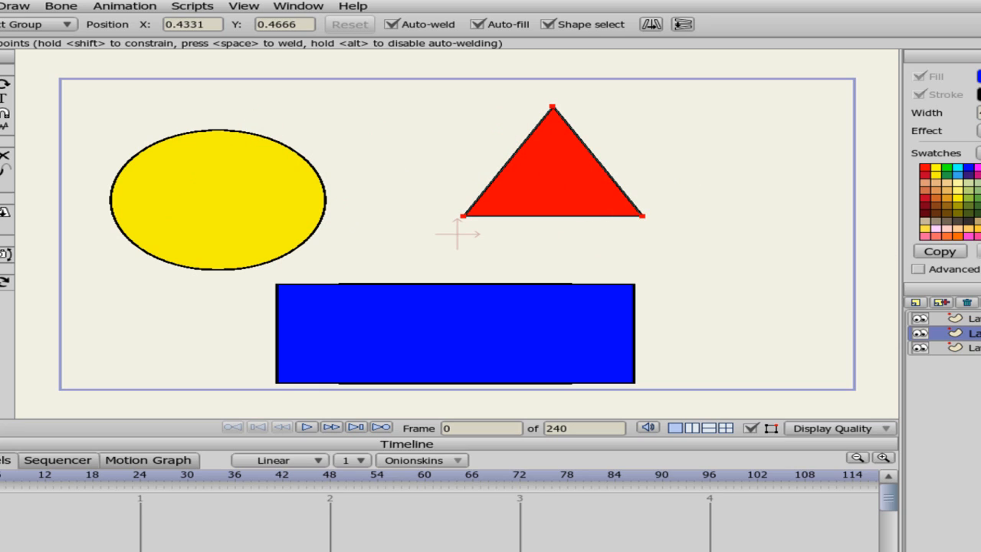
{"action": "left_click_drag", "start_coordinate": [554, 191], "coordinate": [657, 195]}
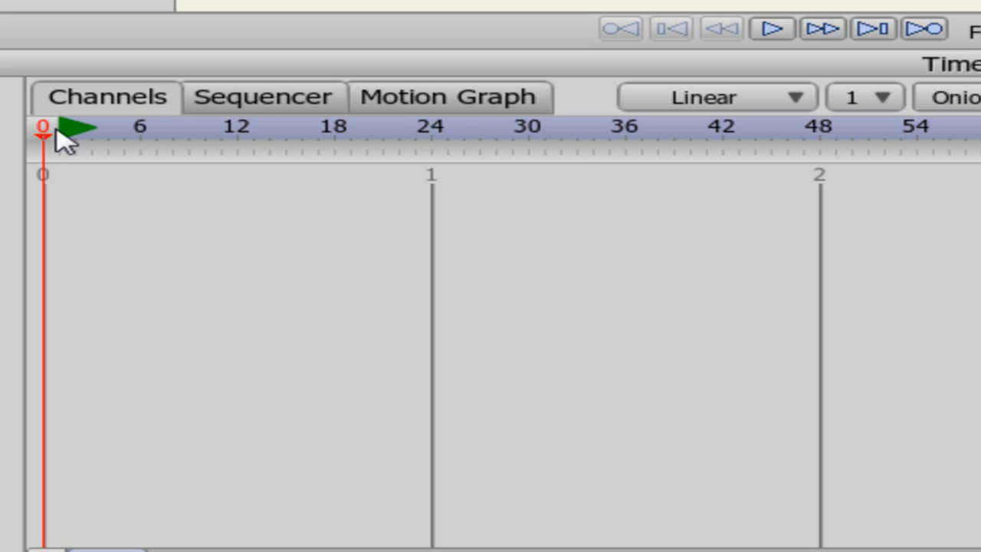
Move the playhead to frame 1 and review the frame rate in the project settings.
{"action": "mouse_move", "coordinate": [46, 140]}
{"action": "left_mouse_down"}
{"action": "mouse_move", "coordinate": [654, 138]}
{"action": "mouse_move", "coordinate": [52, 139]}
{"action": "left_mouse_up"}
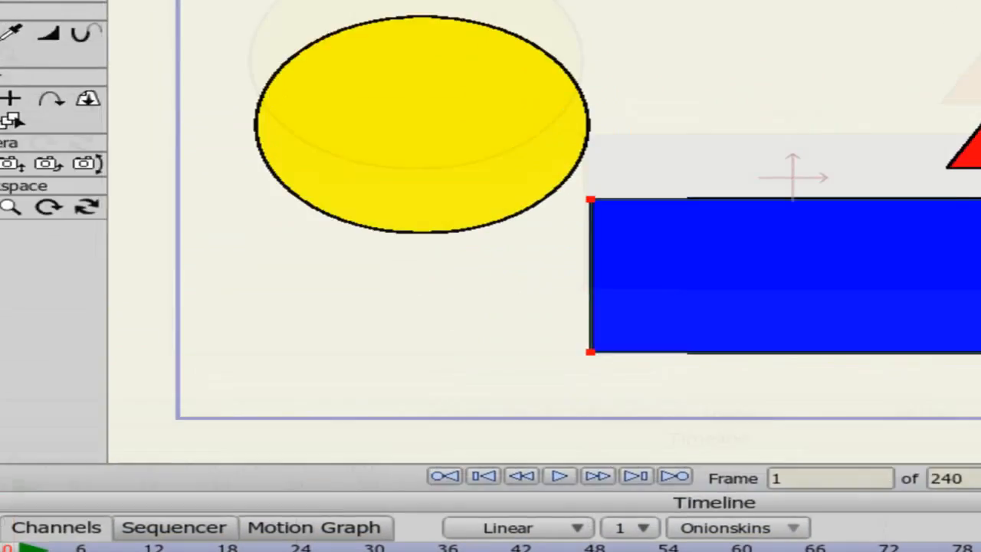
{"action": "left_click", "coordinate": [6, 20]}
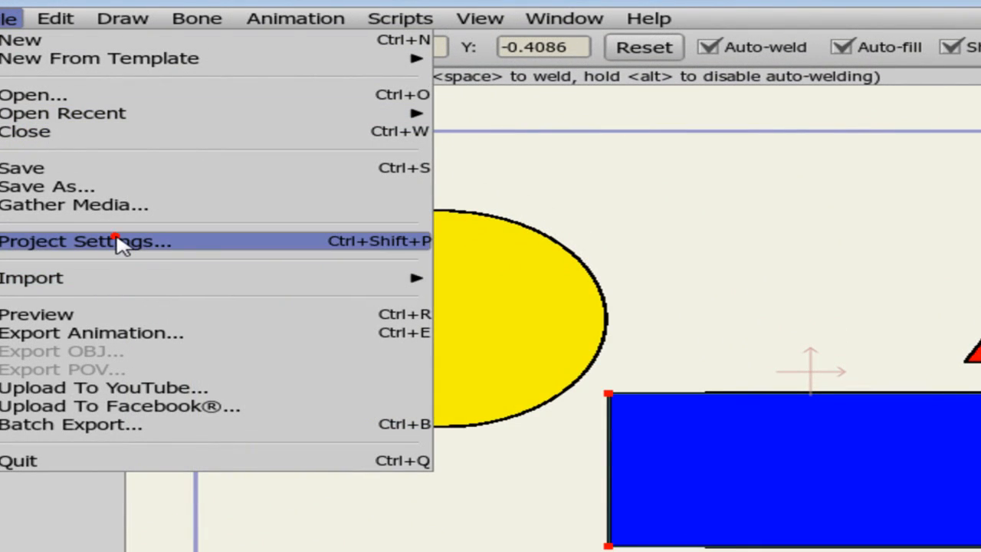
{"action": "left_click", "coordinate": [117, 237]}
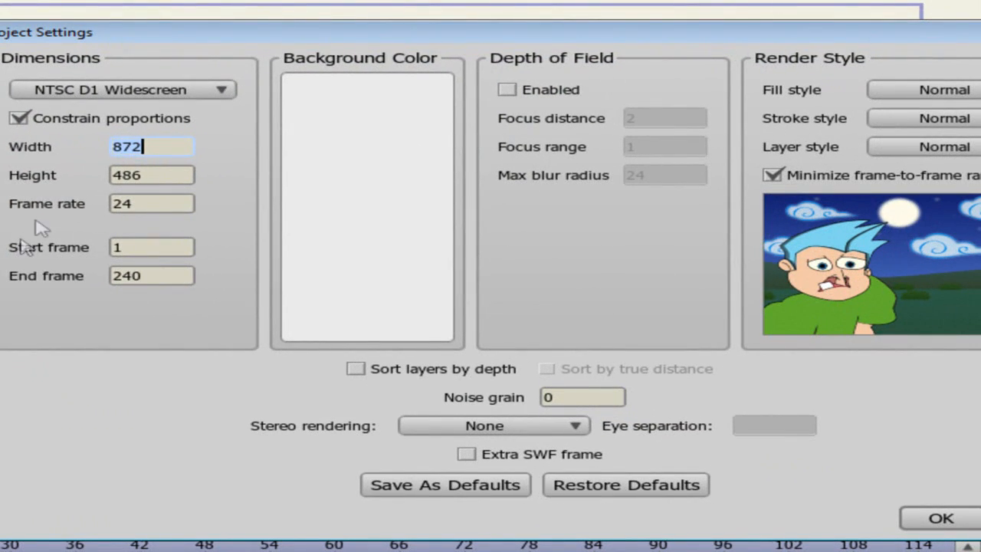
{"action": "left_click", "coordinate": [150, 202]}
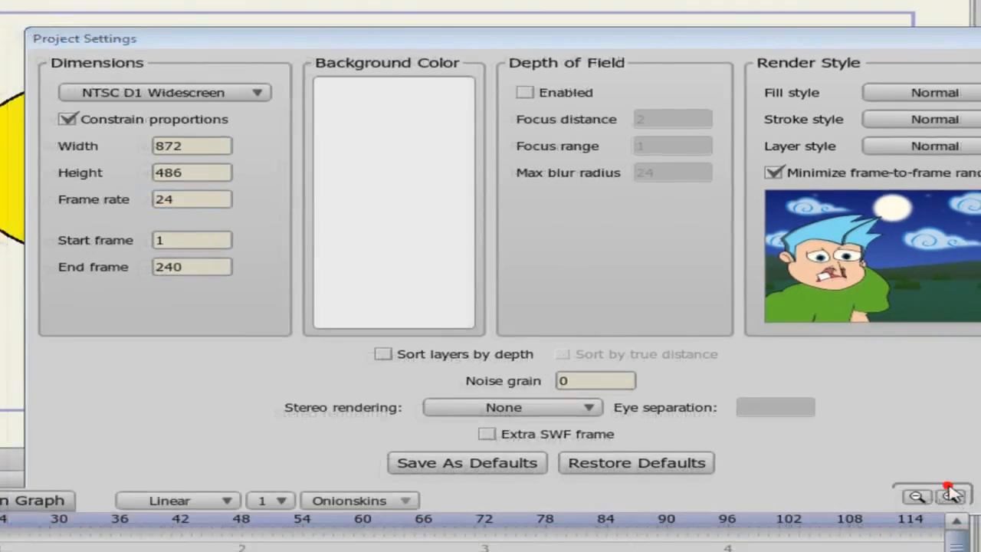
{"action": "left_click", "coordinate": [940, 518]}
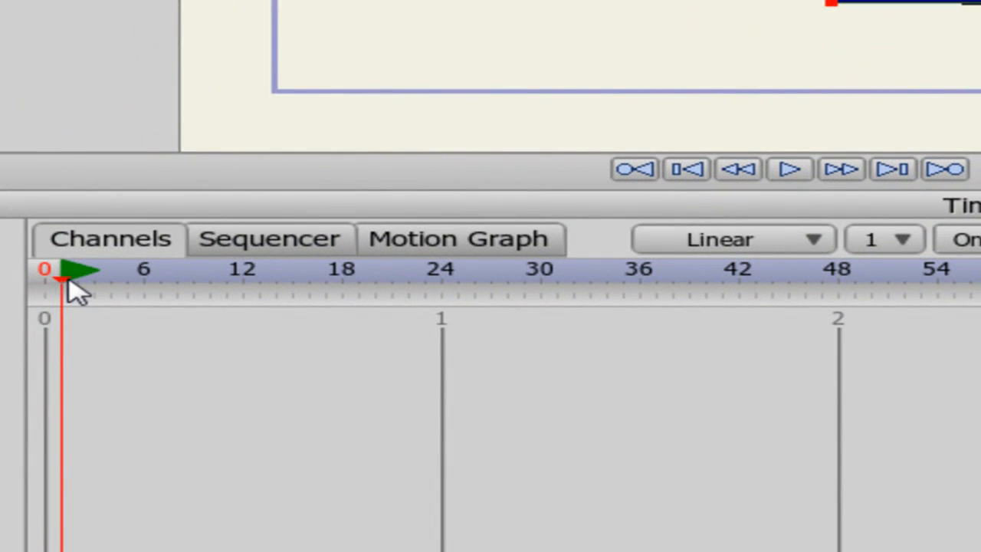
Scrub the timeline to frame 24, on to frame 25, and back to frame 1.
{"action": "left_click_drag", "start_coordinate": [68, 280], "coordinate": [444, 313]}
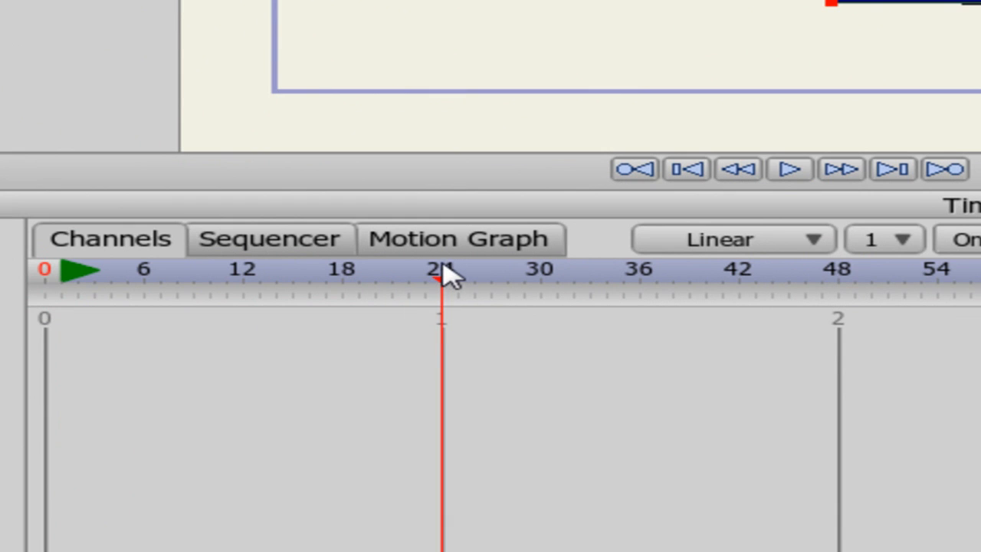
{"action": "left_click", "coordinate": [458, 280]}
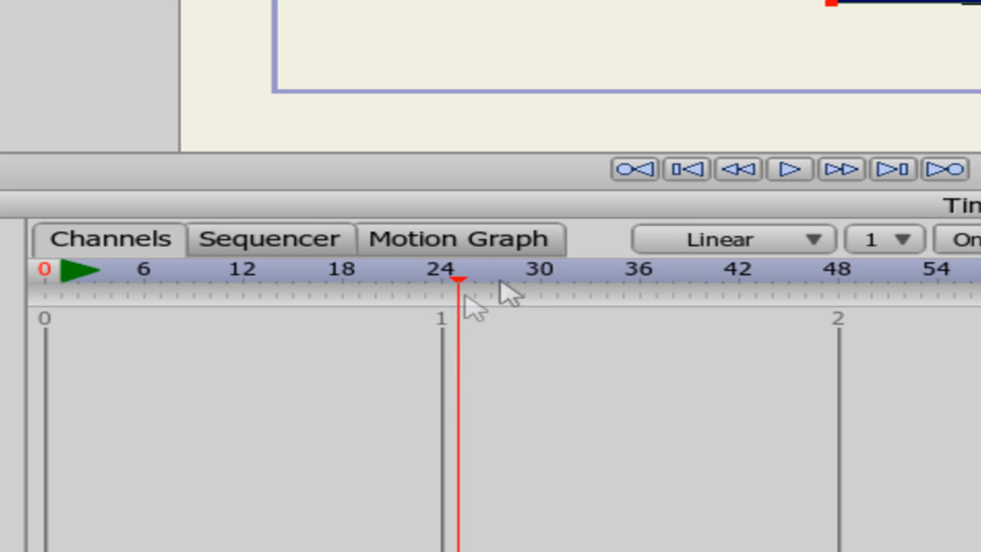
{"action": "left_click_drag", "start_coordinate": [439, 281], "coordinate": [36, 284]}
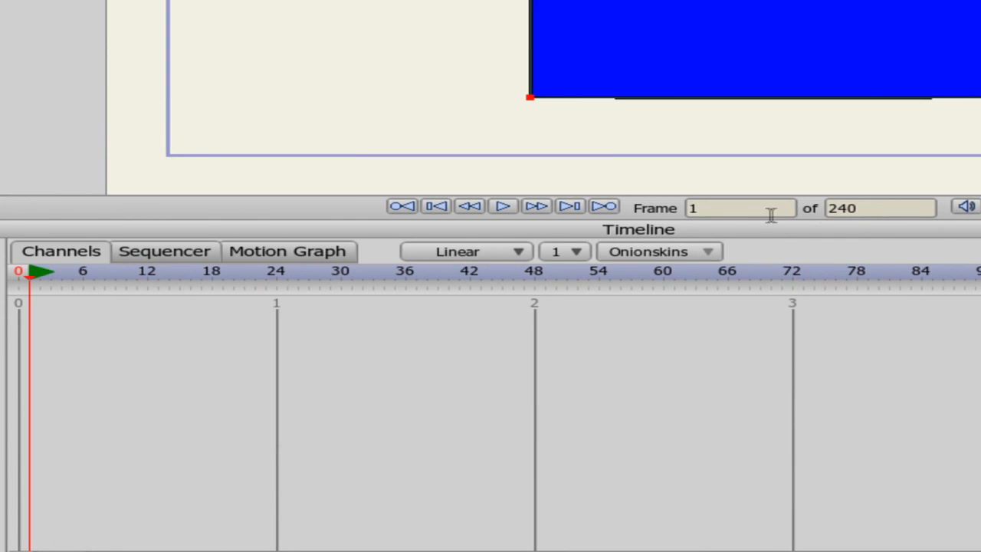
Inspect the current frame number and the animation's total frame count beside the playback controls.
{"action": "left_click", "coordinate": [712, 208]}
{"action": "left_click", "coordinate": [882, 208]}
{"action": "left_click_drag", "start_coordinate": [882, 207], "coordinate": [829, 208]}
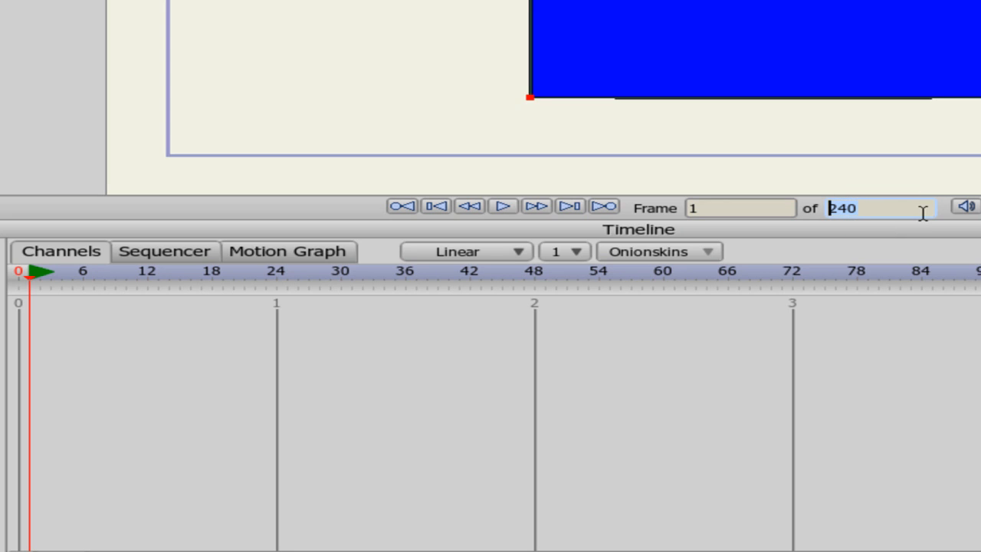
{"action": "left_click_drag", "start_coordinate": [882, 205], "coordinate": [829, 197]}
{"action": "left_click", "coordinate": [881, 213]}
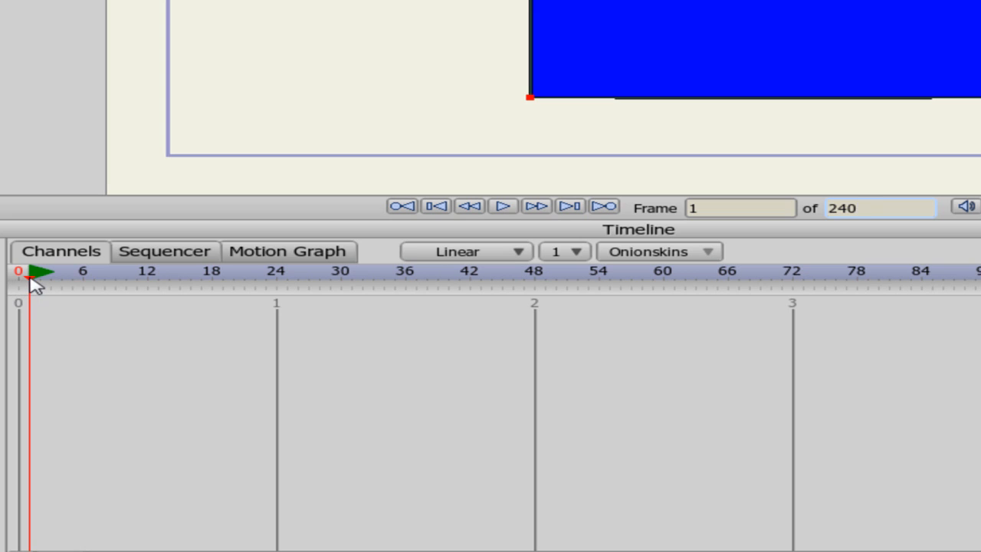
Select the yellow oval at frame 1 and set a keyframe for its current position.
{"action": "mouse_move", "coordinate": [32, 281]}
{"action": "left_mouse_down"}
{"action": "mouse_move", "coordinate": [44, 282]}
{"action": "mouse_move", "coordinate": [33, 281]}
{"action": "left_mouse_up"}
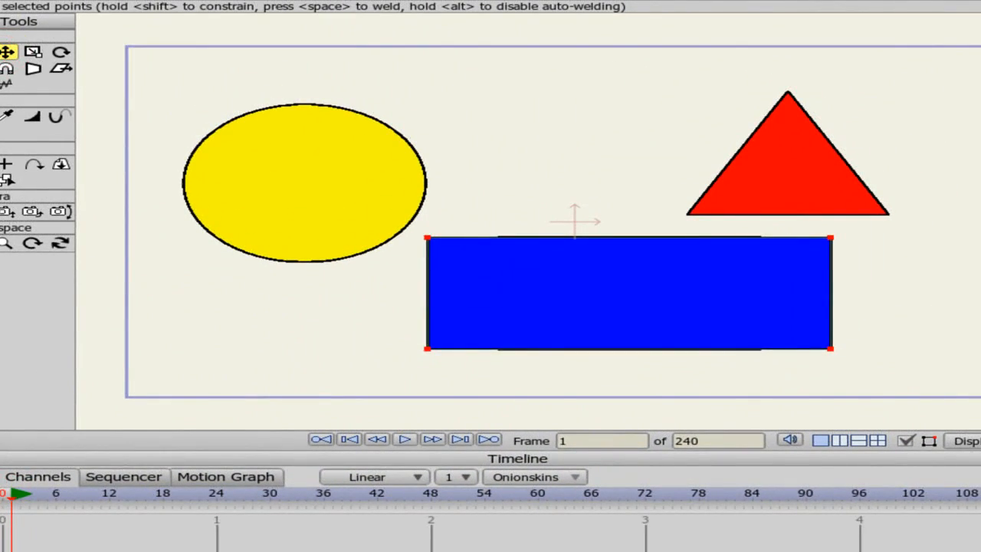
{"action": "left_click", "coordinate": [305, 183]}
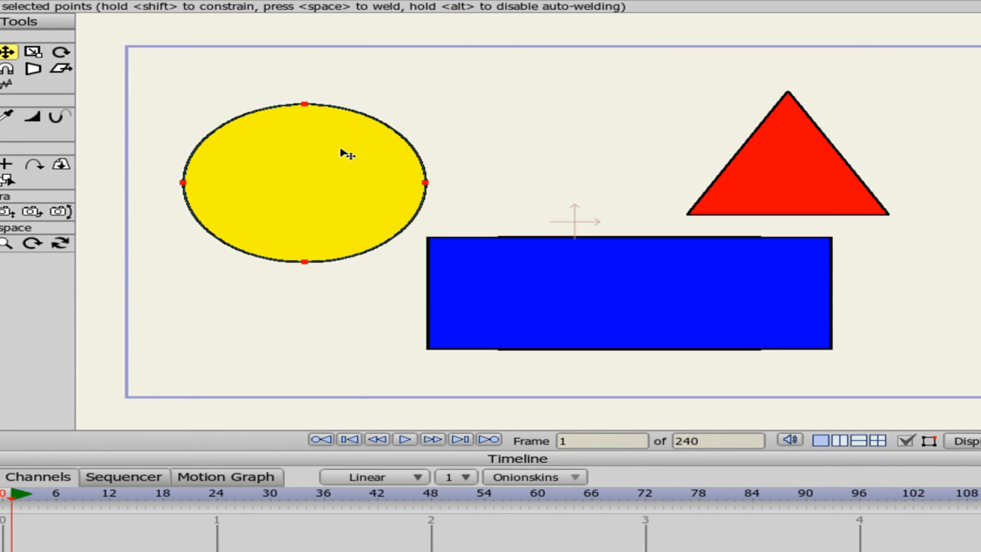
{"action": "left_click", "coordinate": [252, 172]}
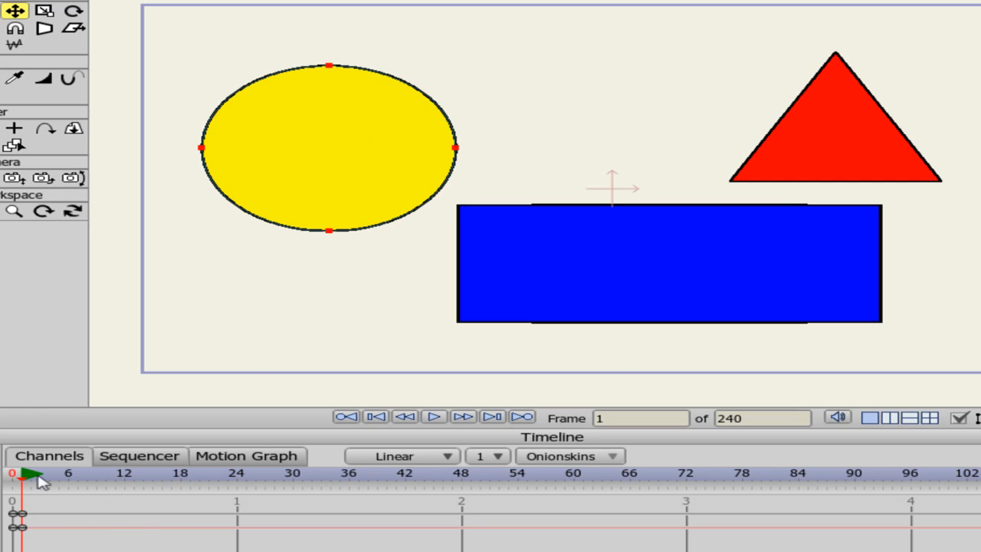
Keyframe the yellow oval beside the red triangle at frame 24 and back near the canvas's left edge at frame 48.
{"action": "left_click_drag", "start_coordinate": [25, 479], "coordinate": [238, 491]}
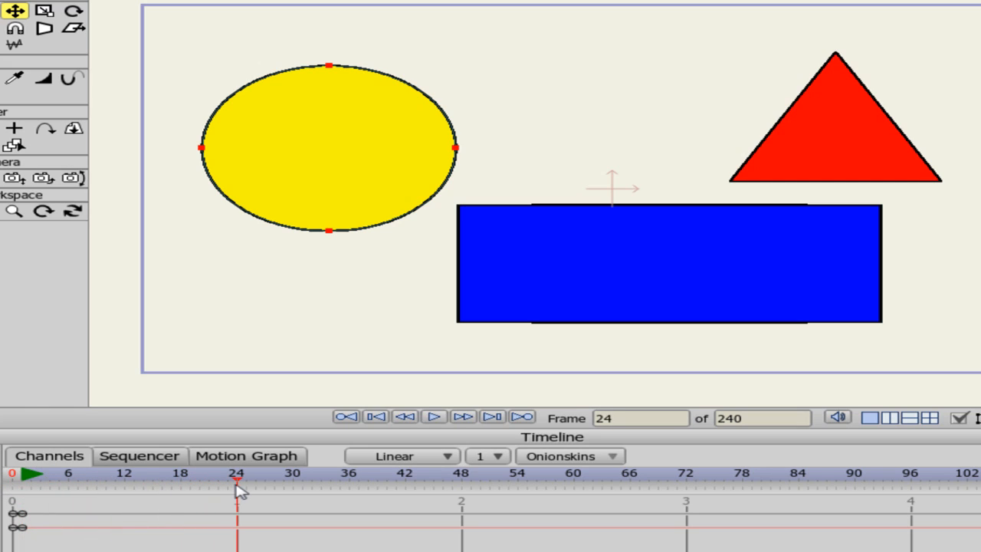
{"action": "left_click_drag", "start_coordinate": [337, 170], "coordinate": [635, 117]}
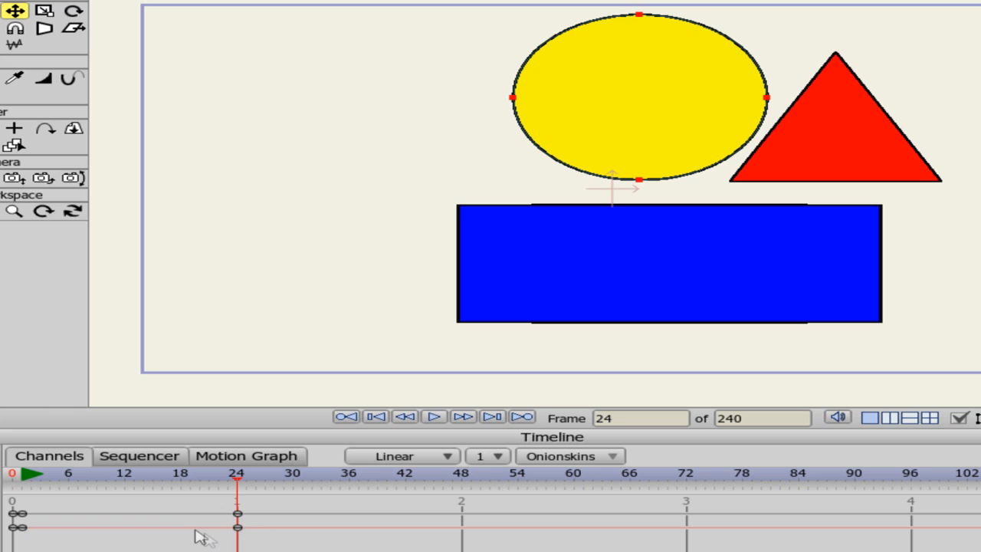
{"action": "mouse_move", "coordinate": [237, 477]}
{"action": "left_mouse_down"}
{"action": "mouse_move", "coordinate": [31, 481]}
{"action": "mouse_move", "coordinate": [191, 493]}
{"action": "mouse_move", "coordinate": [53, 496]}
{"action": "mouse_move", "coordinate": [241, 486]}
{"action": "mouse_move", "coordinate": [21, 482]}
{"action": "mouse_move", "coordinate": [242, 483]}
{"action": "left_mouse_up"}
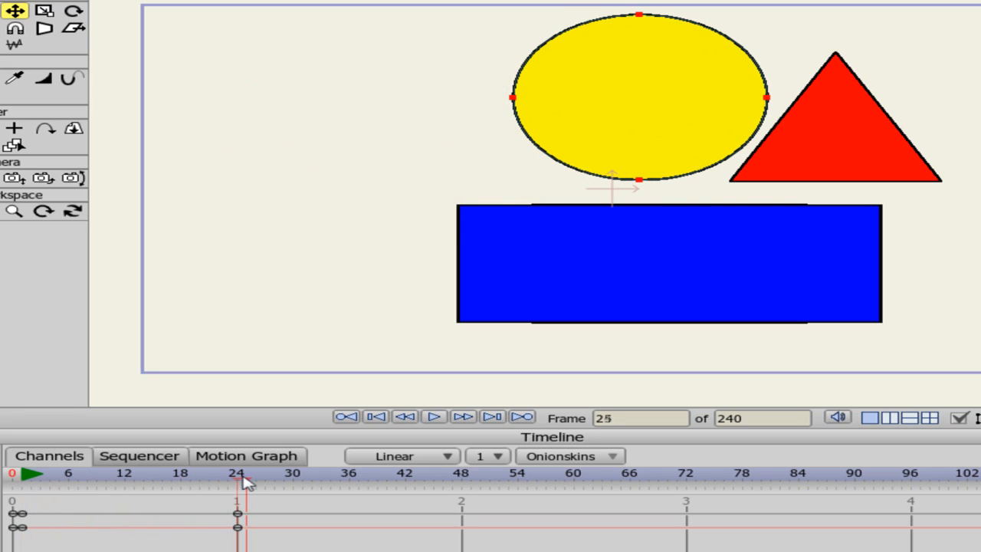
{"action": "left_click_drag", "start_coordinate": [241, 483], "coordinate": [469, 485]}
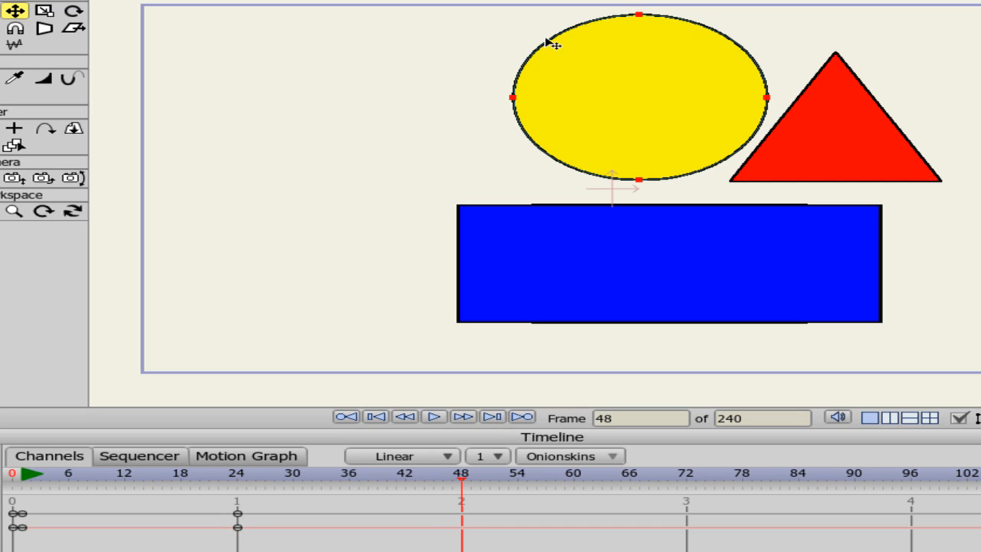
{"action": "left_click_drag", "start_coordinate": [682, 96], "coordinate": [337, 135]}
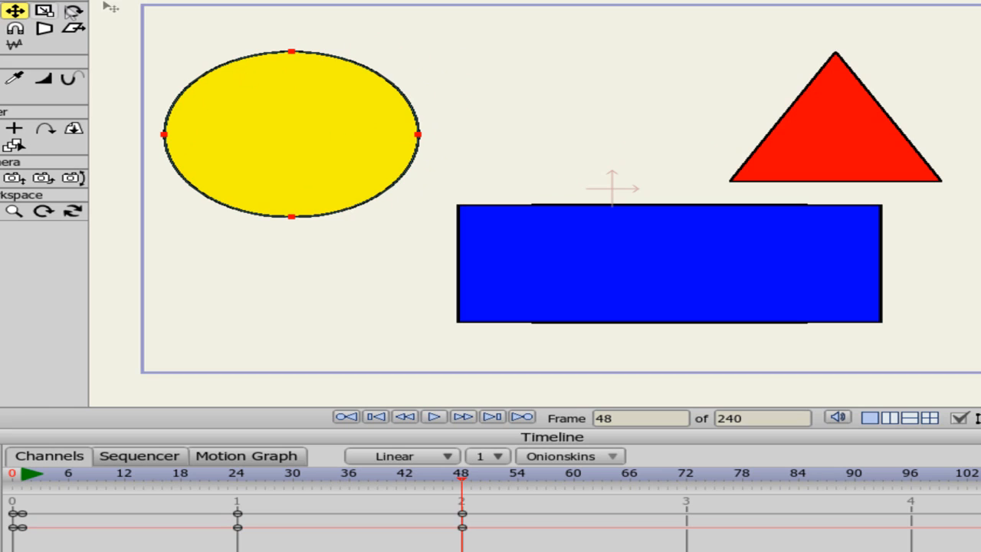
At frame 48, shrink the yellow oval to under a third of its size and move it down and to the left.
{"action": "left_click", "coordinate": [44, 10]}
{"action": "left_click_drag", "start_coordinate": [164, 49], "coordinate": [265, 109]}
{"action": "left_click", "coordinate": [15, 10]}
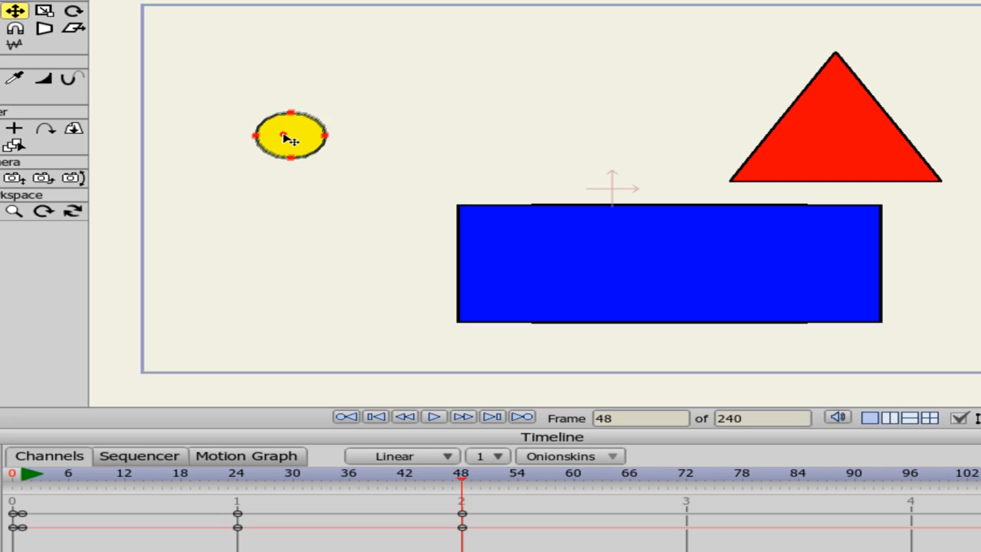
{"action": "left_click_drag", "start_coordinate": [290, 139], "coordinate": [223, 196]}
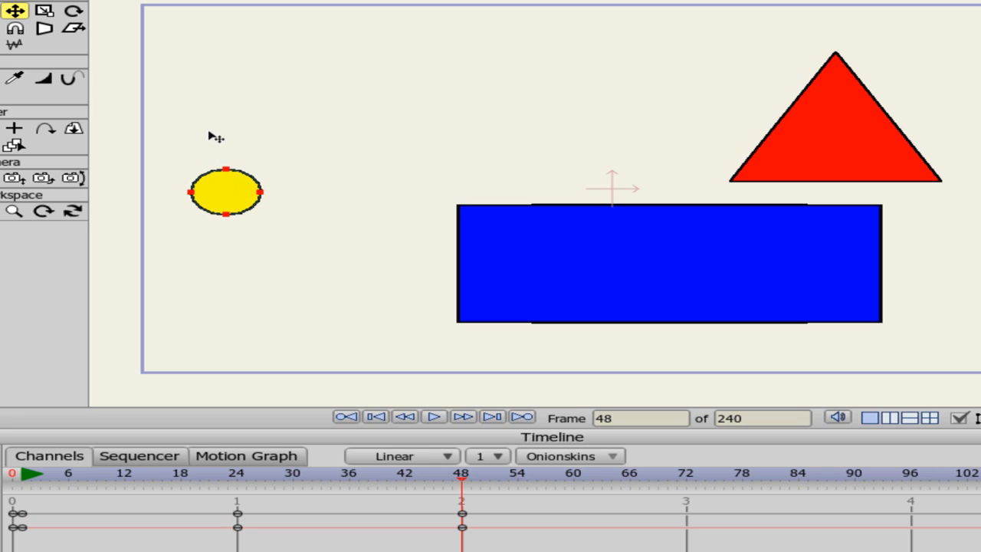
Return to frame 1, play the oval's animation past frame 48, and stop playback.
{"action": "left_click", "coordinate": [470, 478]}
{"action": "left_click", "coordinate": [462, 478]}
{"action": "left_click", "coordinate": [29, 480]}
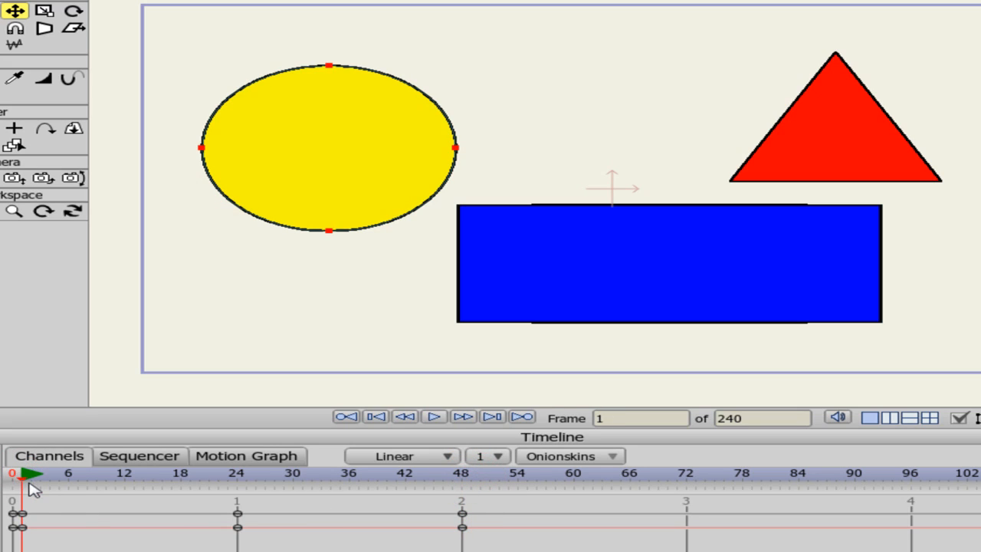
{"action": "left_click", "coordinate": [434, 417]}
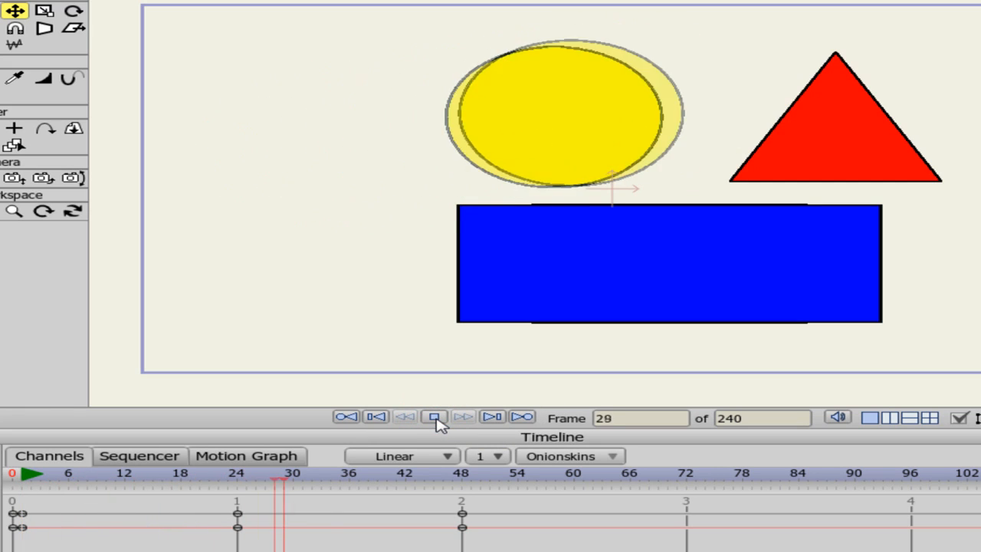
{"action": "left_click", "coordinate": [434, 417]}
{"action": "left_click", "coordinate": [196, 185]}
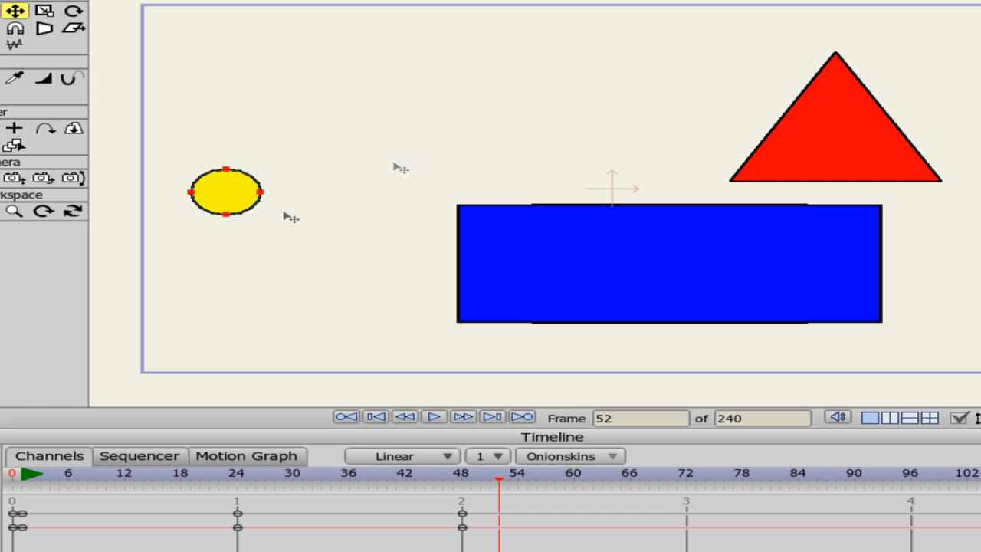
At frame 60, move the small yellow oval up and right to just above the blue rectangle's left end.
{"action": "left_click_drag", "start_coordinate": [498, 481], "coordinate": [468, 482]}
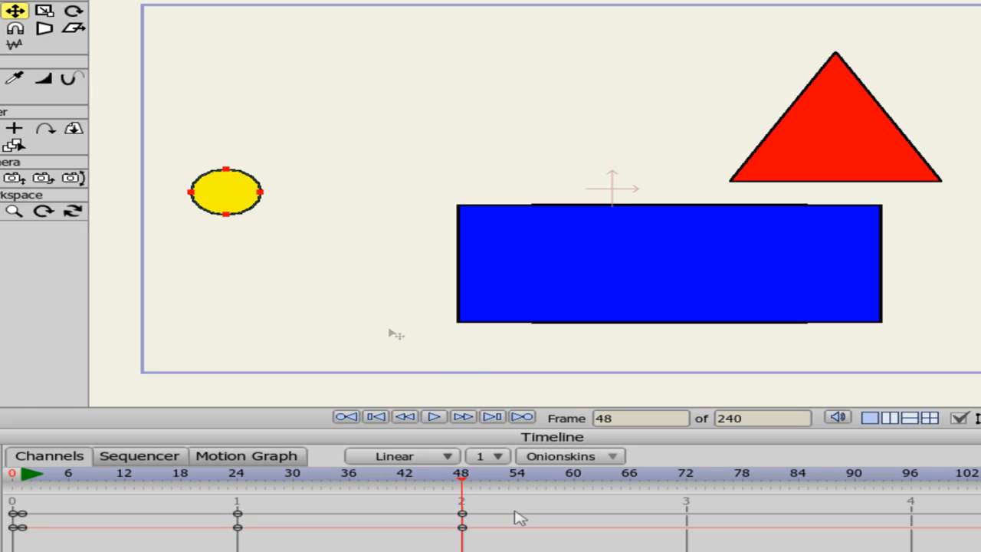
{"action": "left_click_drag", "start_coordinate": [462, 483], "coordinate": [509, 481]}
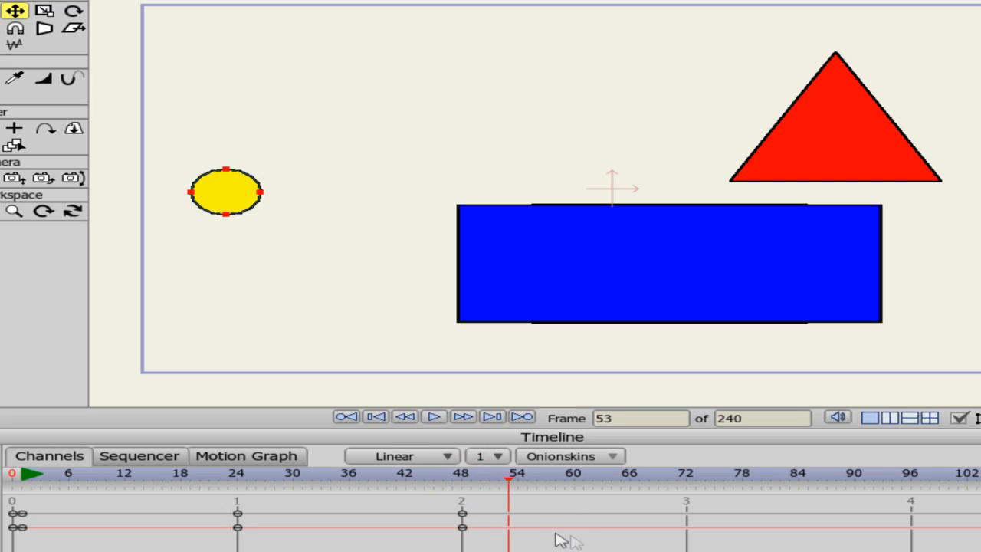
{"action": "left_click_drag", "start_coordinate": [511, 479], "coordinate": [576, 484]}
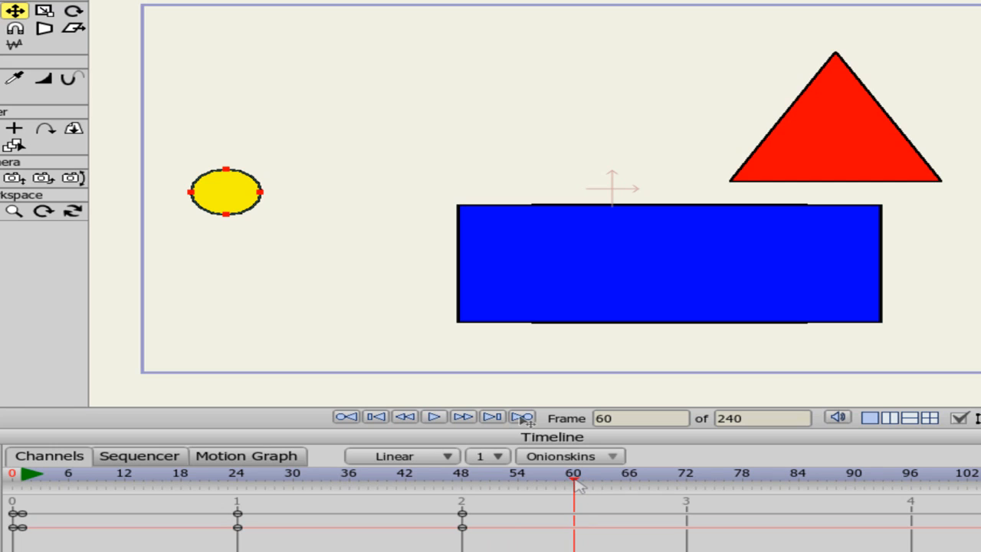
{"action": "left_click_drag", "start_coordinate": [215, 199], "coordinate": [475, 138]}
Add in-between keyframes at frames 51, 53, 55 and 57, nudging the small oval upward at each to vary its path.
{"action": "left_click_drag", "start_coordinate": [571, 480], "coordinate": [491, 483]}
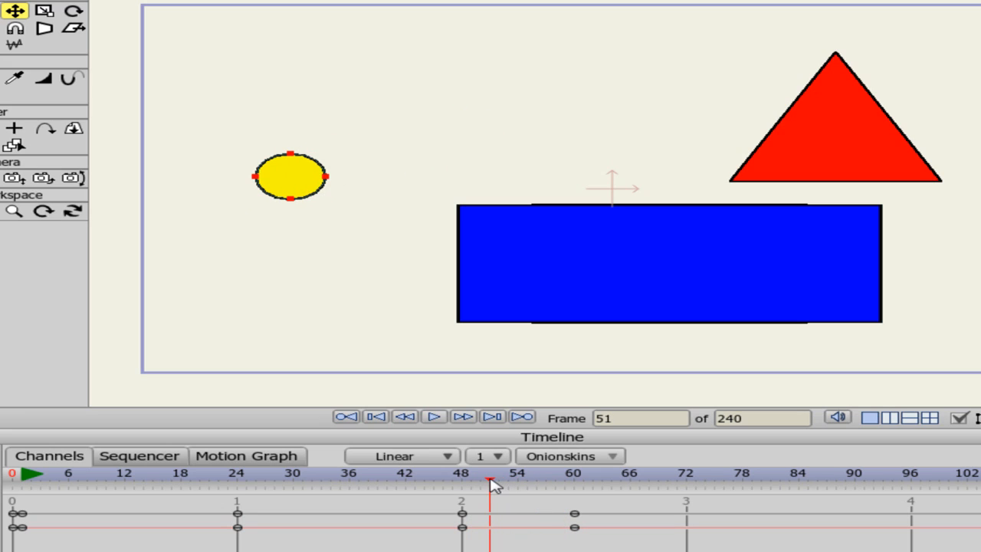
{"action": "left_click_drag", "start_coordinate": [292, 176], "coordinate": [292, 157]}
{"action": "left_click_drag", "start_coordinate": [487, 477], "coordinate": [520, 477]}
{"action": "left_click_drag", "start_coordinate": [328, 151], "coordinate": [327, 132]}
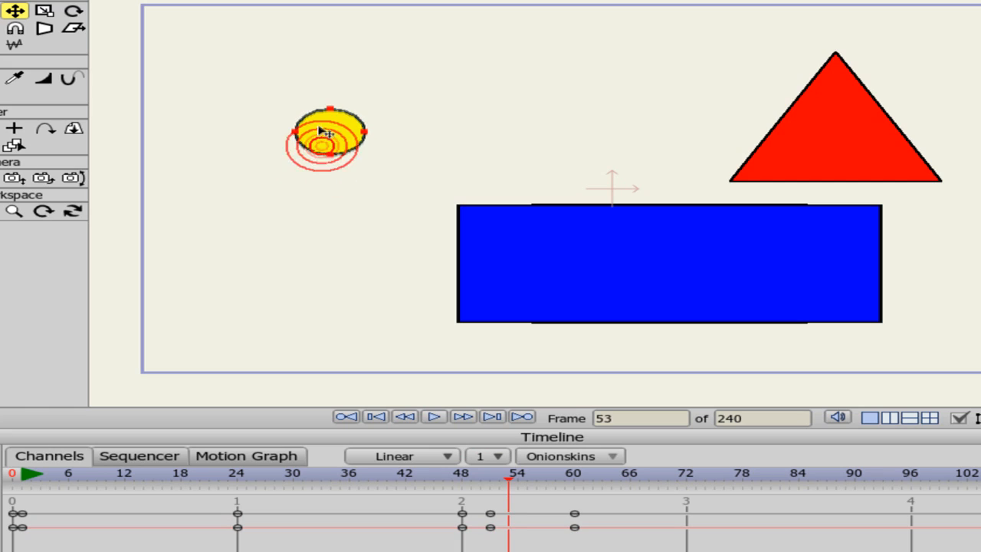
{"action": "left_click_drag", "start_coordinate": [508, 478], "coordinate": [526, 478]}
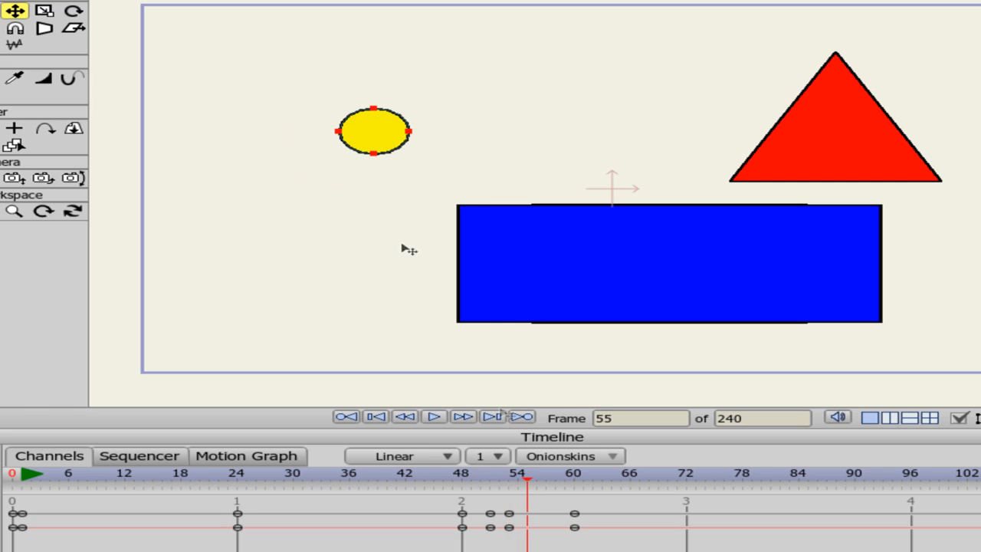
{"action": "left_click_drag", "start_coordinate": [365, 130], "coordinate": [343, 100]}
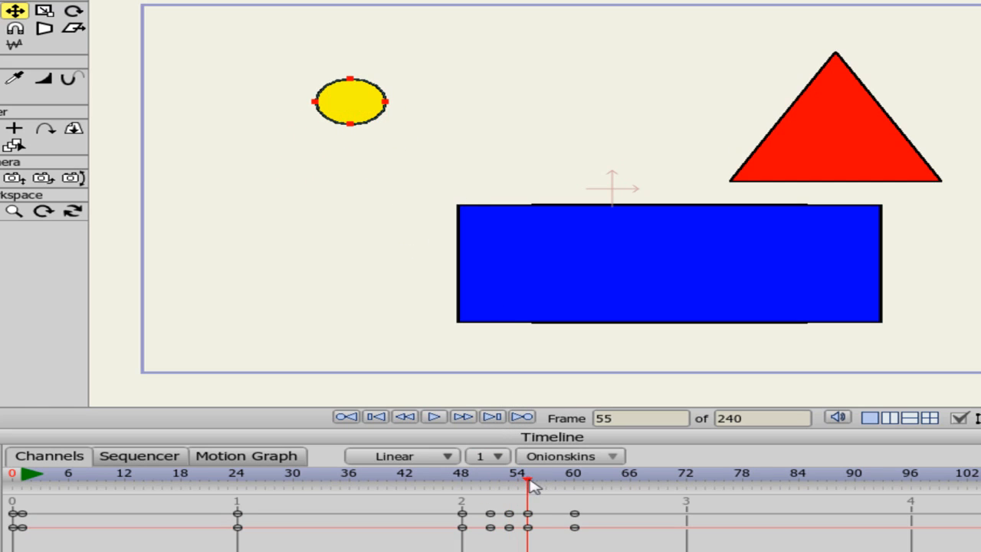
{"action": "left_click_drag", "start_coordinate": [528, 480], "coordinate": [545, 479]}
{"action": "left_click_drag", "start_coordinate": [407, 112], "coordinate": [419, 93]}
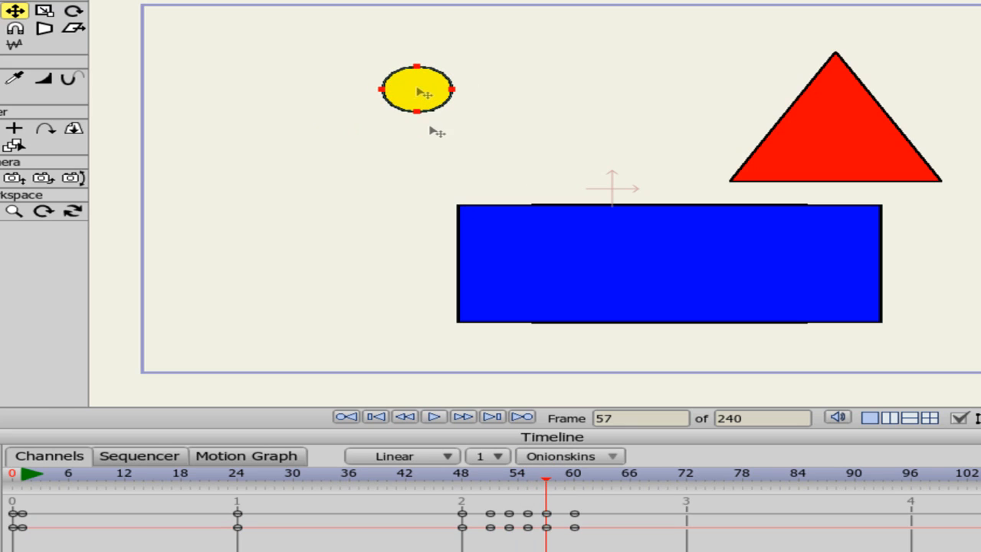
Play the oval's animation from frame 46, stop it, and return the playhead to frame 1.
{"action": "left_click_drag", "start_coordinate": [545, 479], "coordinate": [447, 475]}
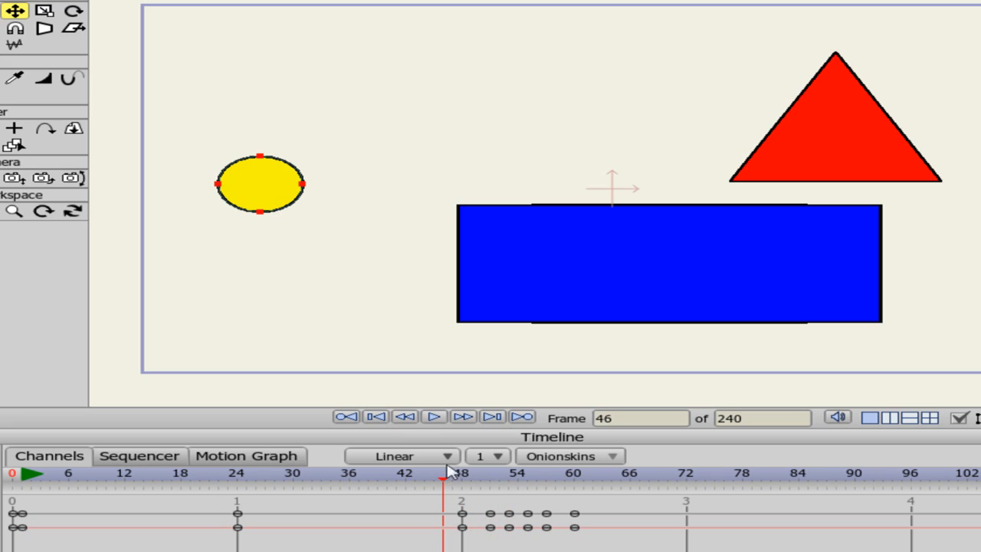
{"action": "left_click", "coordinate": [434, 417]}
{"action": "left_click", "coordinate": [433, 417]}
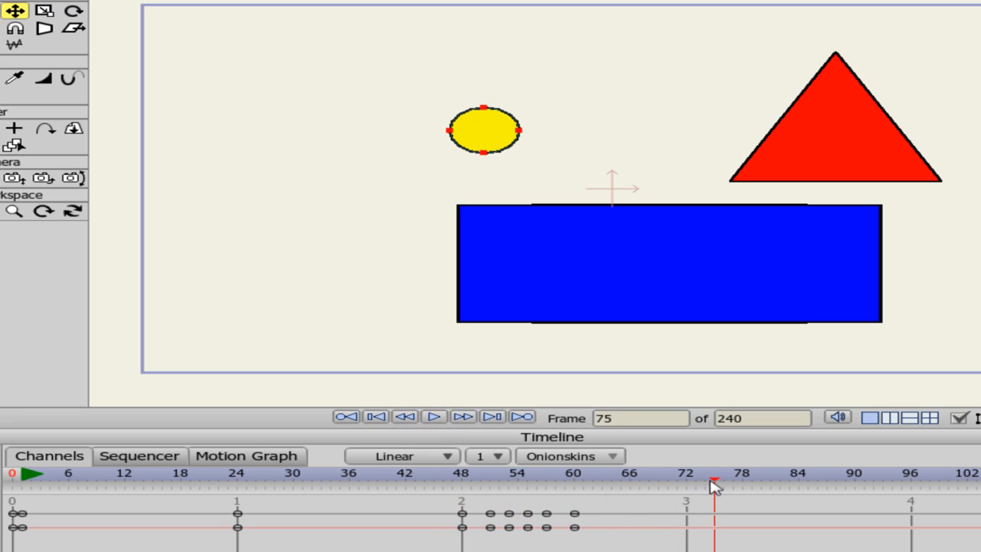
{"action": "left_click_drag", "start_coordinate": [710, 482], "coordinate": [30, 473]}
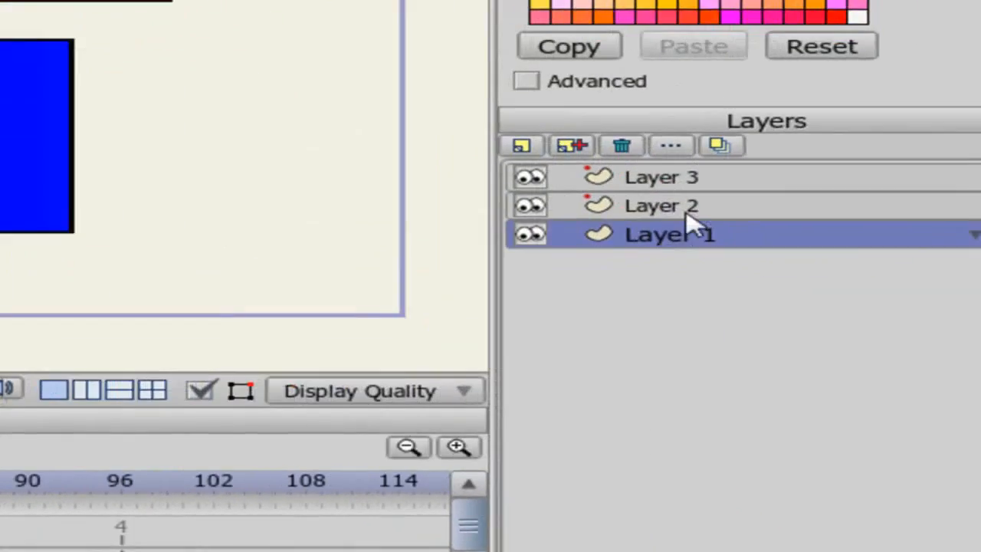
Switch among Layers 1, 2 and 3 to compare their timelines, ending with Layer 1's keyframes selected.
{"action": "left_click", "coordinate": [663, 205]}
{"action": "left_click", "coordinate": [666, 233]}
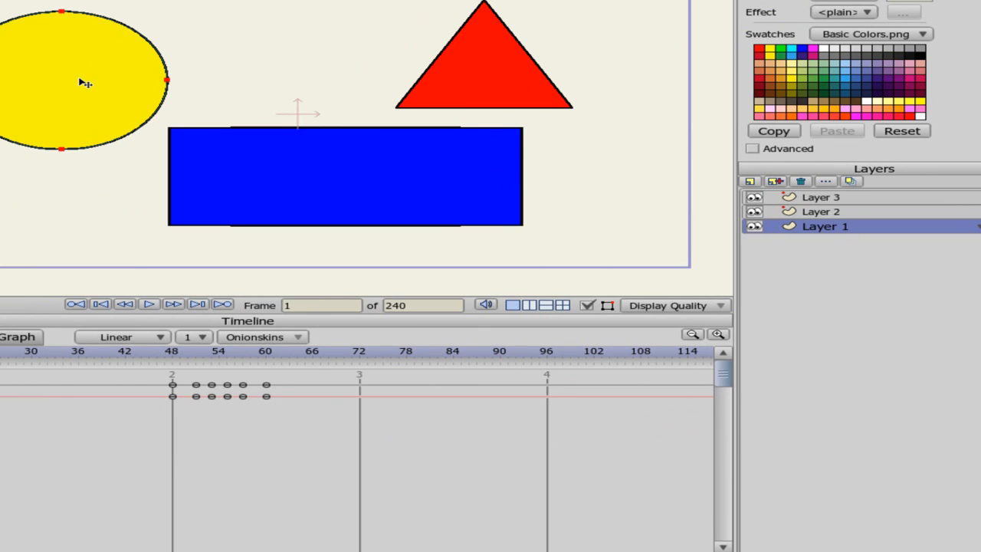
{"action": "left_click", "coordinate": [831, 199]}
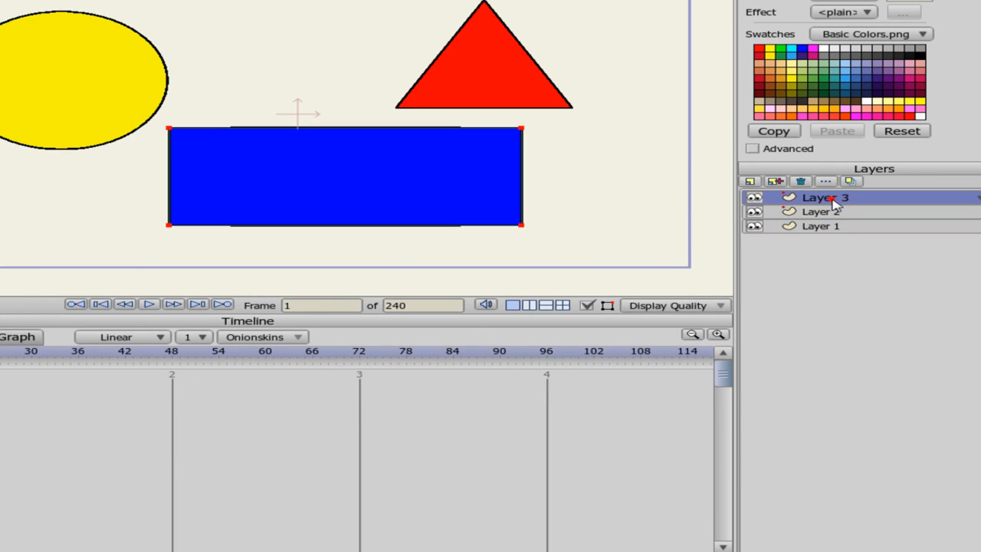
{"action": "left_click", "coordinate": [851, 213]}
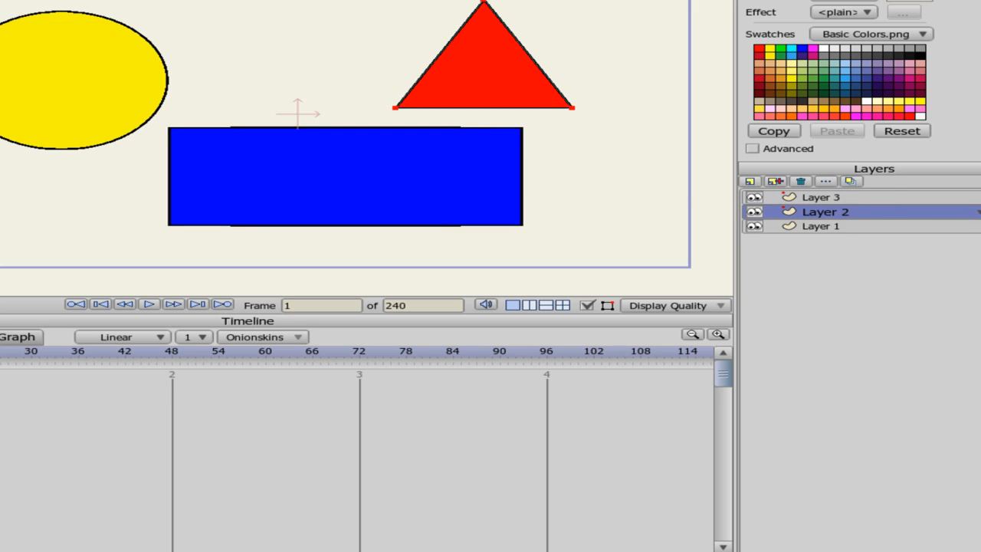
{"action": "left_click", "coordinate": [849, 227]}
{"action": "left_click_drag", "start_coordinate": [331, 426], "coordinate": [0, 363]}
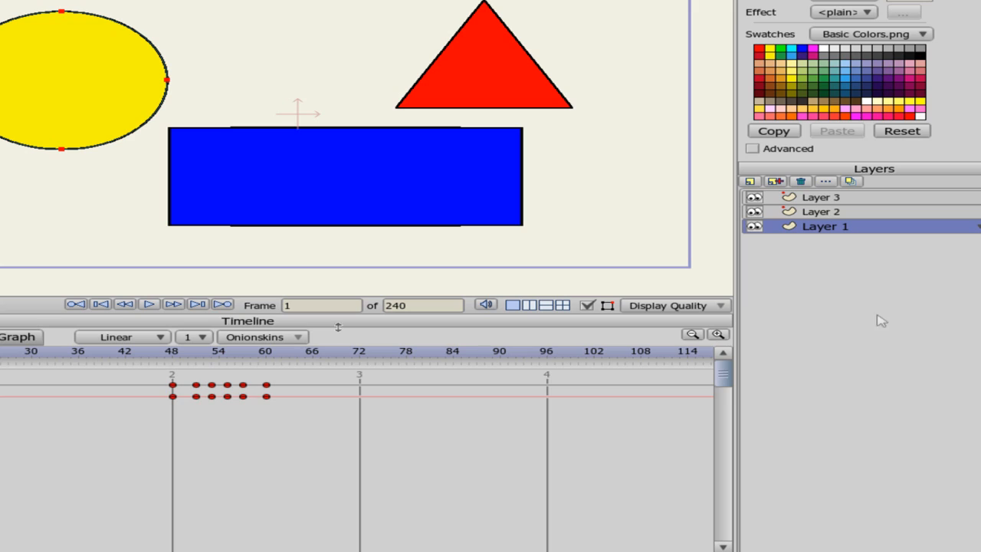
Select Layer 3 and examine its timeline for keyframes, keeping the playhead at frame 1.
{"action": "left_click", "coordinate": [846, 200]}
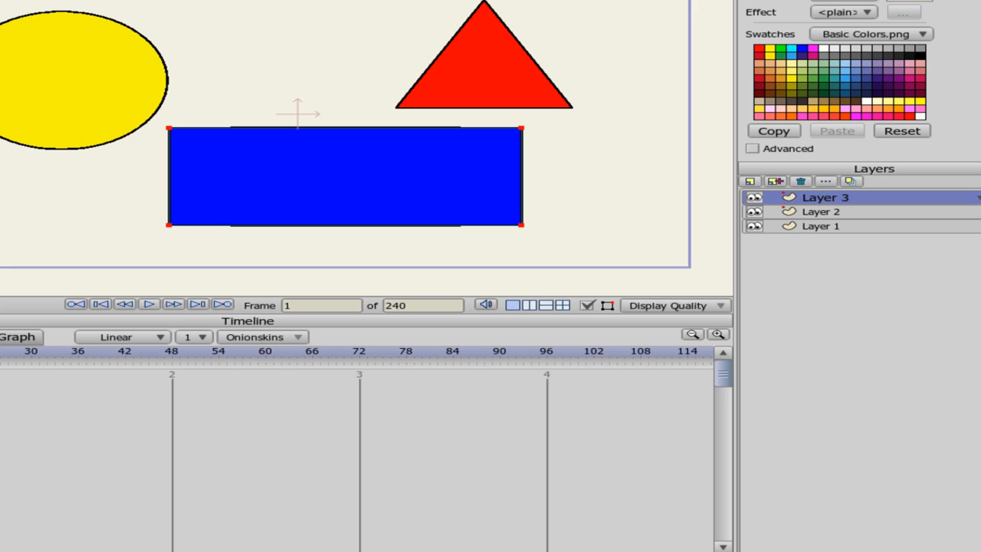
{"action": "left_click_drag", "start_coordinate": [190, 406], "coordinate": [120, 330]}
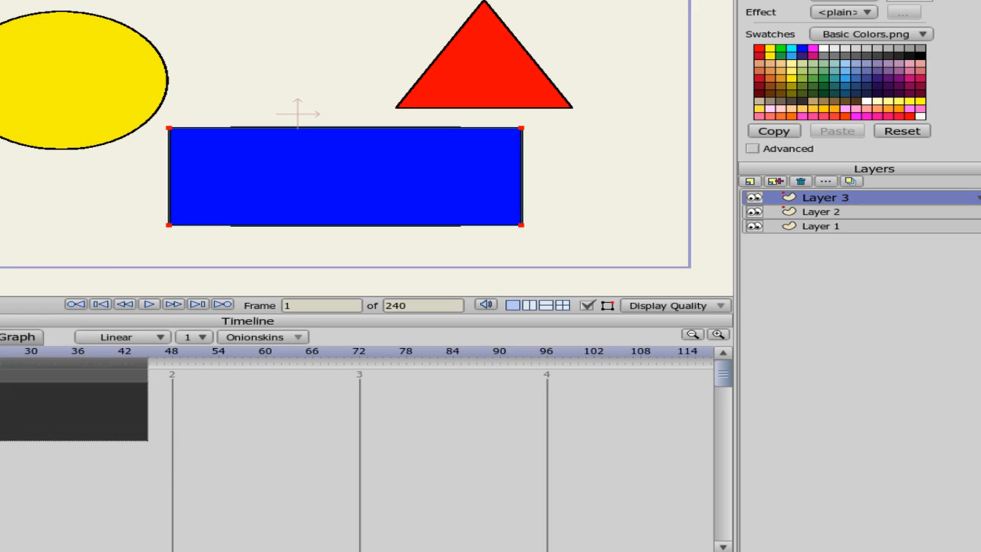
{"action": "left_click_drag", "start_coordinate": [254, 413], "coordinate": [0, 370]}
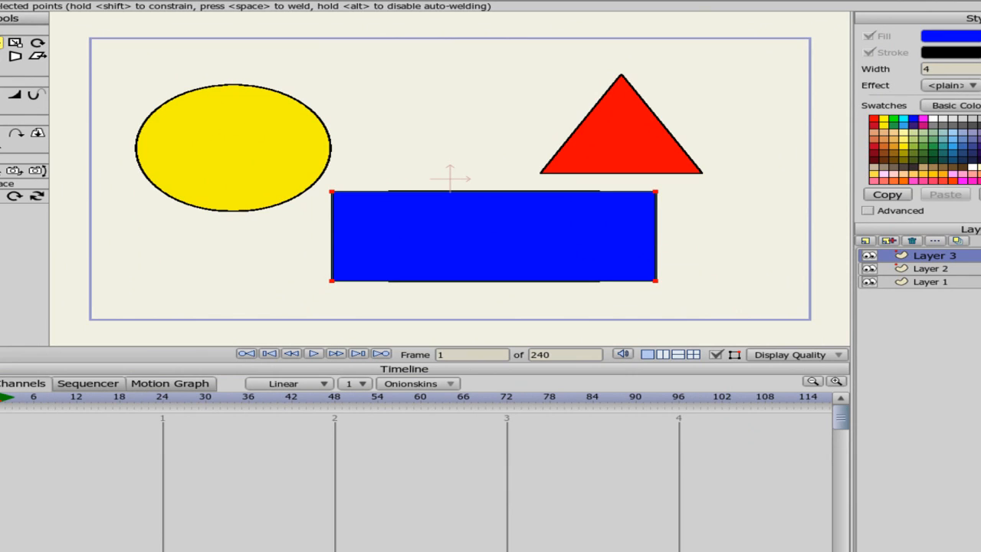
{"action": "left_click", "coordinate": [23, 412]}
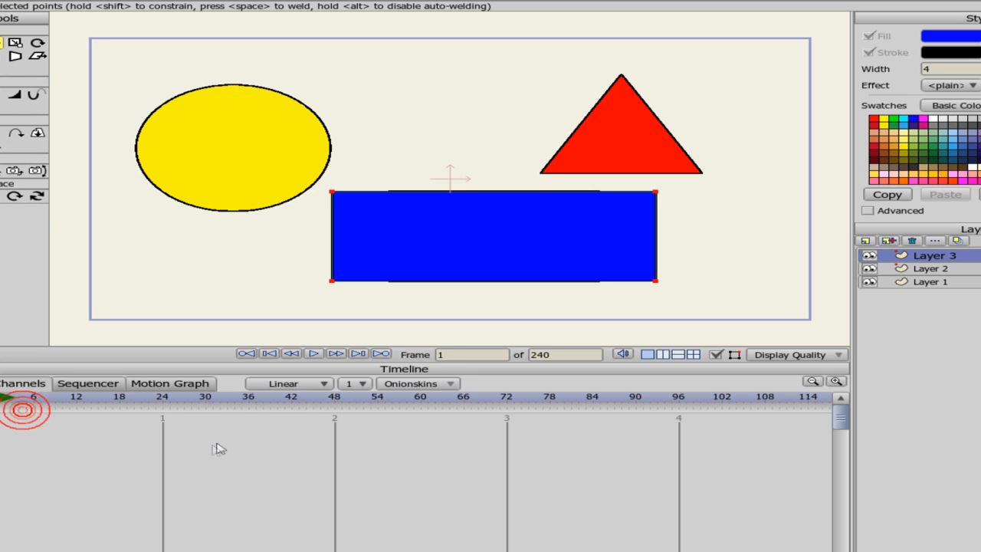
{"action": "left_click_drag", "start_coordinate": [413, 463], "coordinate": [4, 396]}
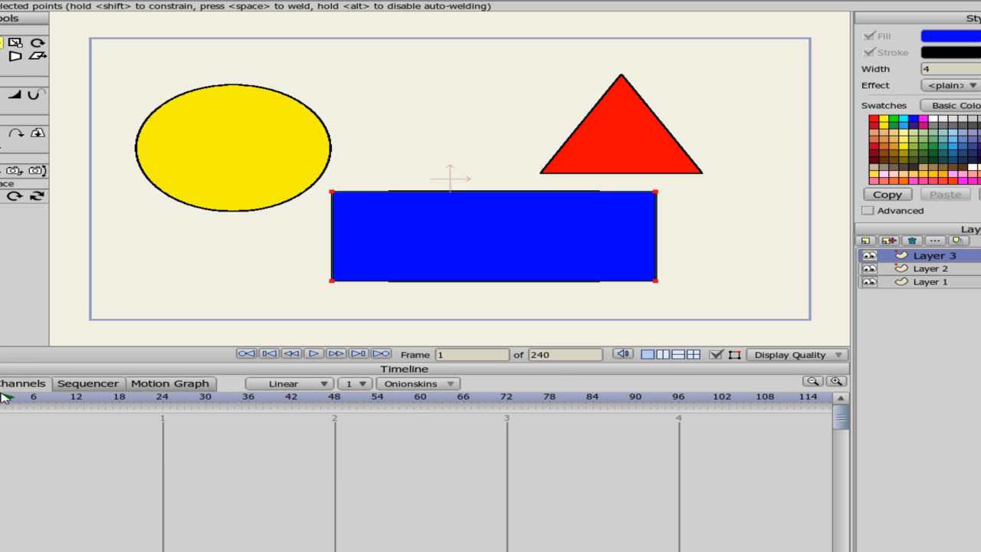